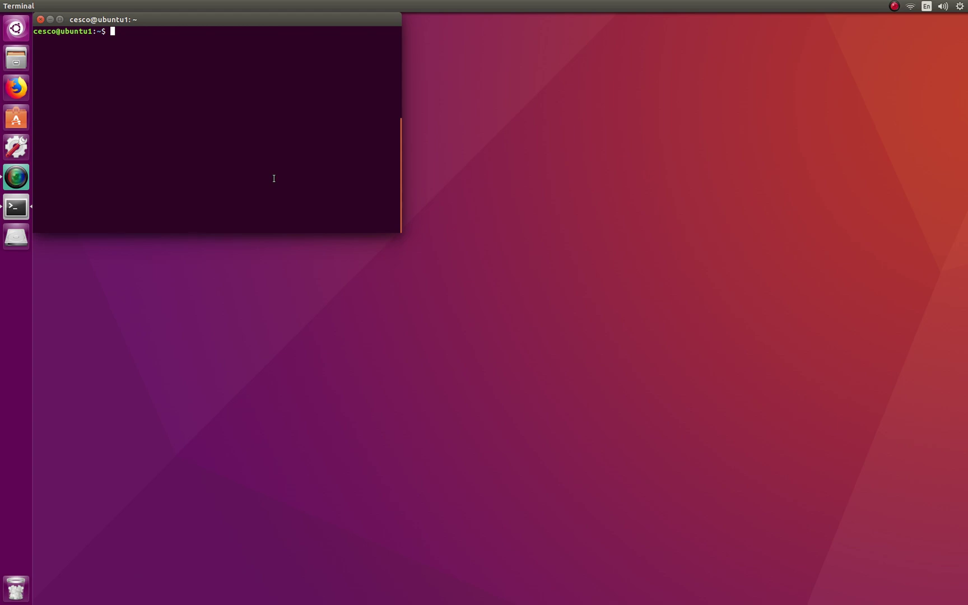
{"action": "key", "text": "Up"}
{"action": "key", "text": "Up"}
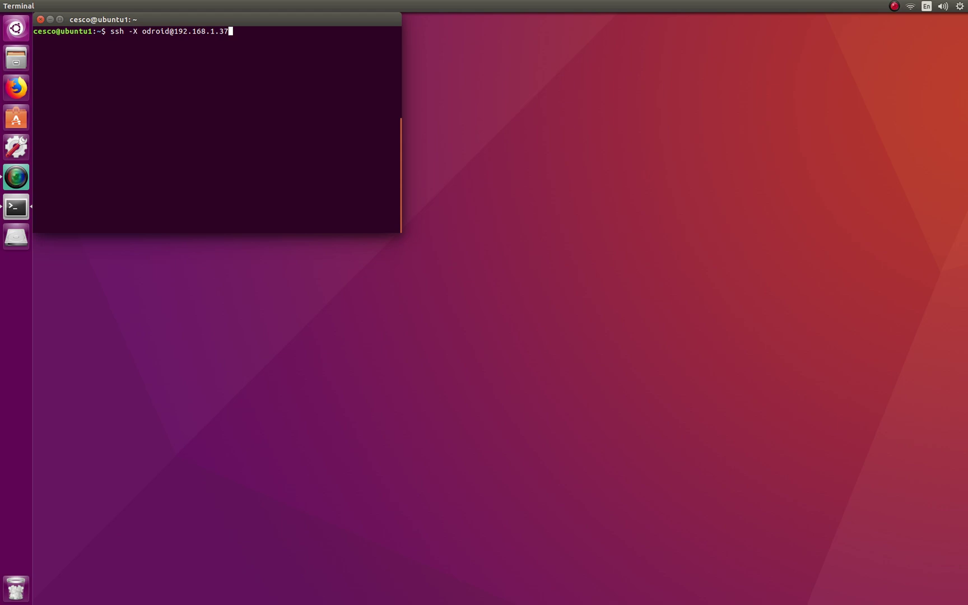
{"action": "key", "text": "Return"}
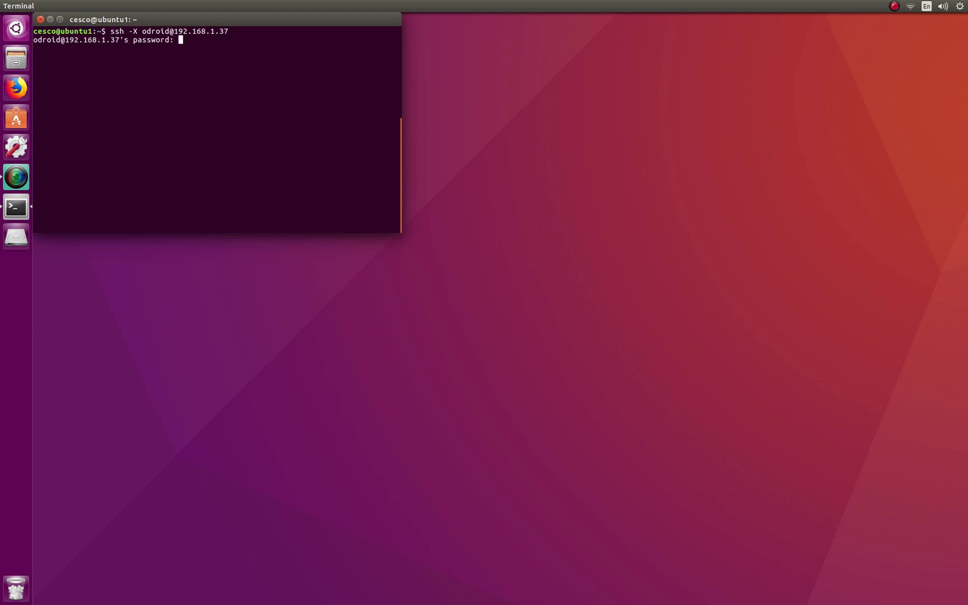
{"action": "key", "text": "Return"}
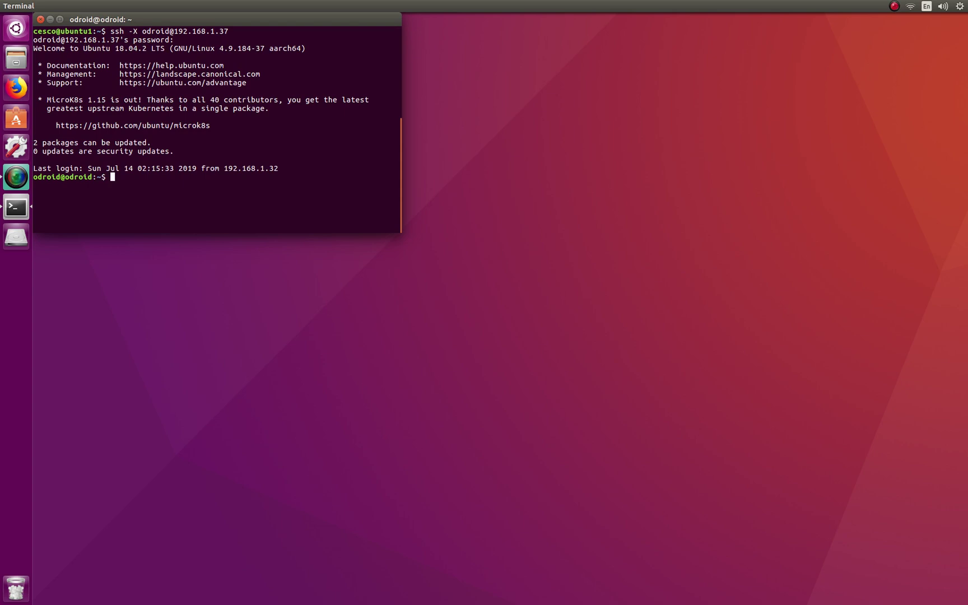
{"action": "type", "text": "ls"}
- List the Odroid home folder and locate the speech_recognition entry
{"action": "key", "text": "Return"}
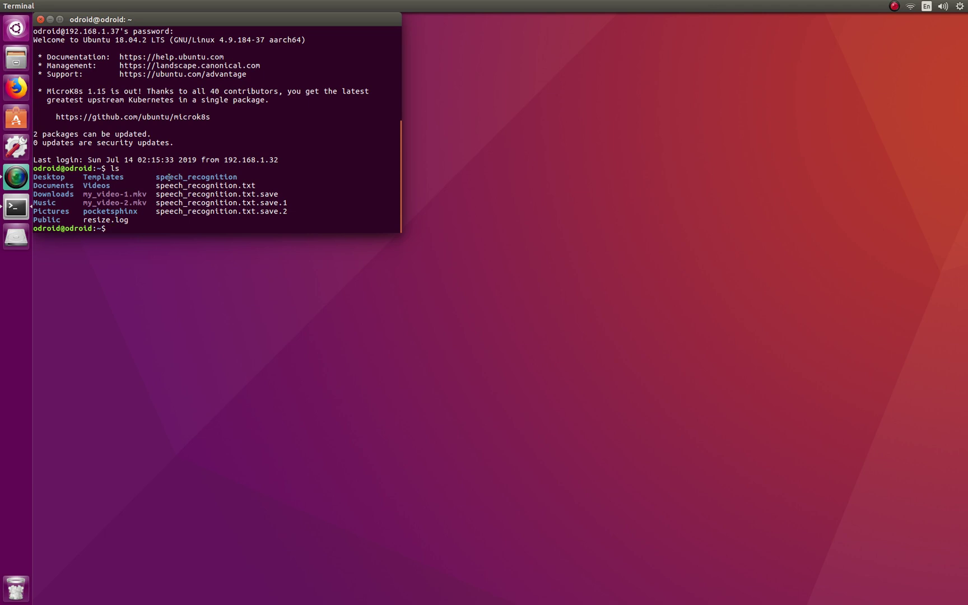
{"action": "left_click_drag", "start_coordinate": [154, 176], "coordinate": [238, 176]}
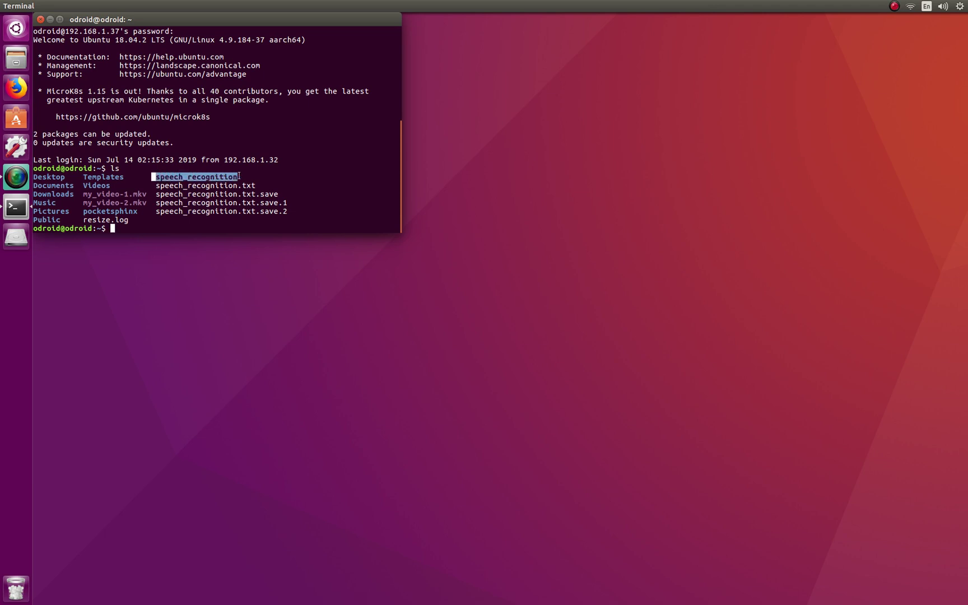
{"action": "left_click", "coordinate": [273, 178]}
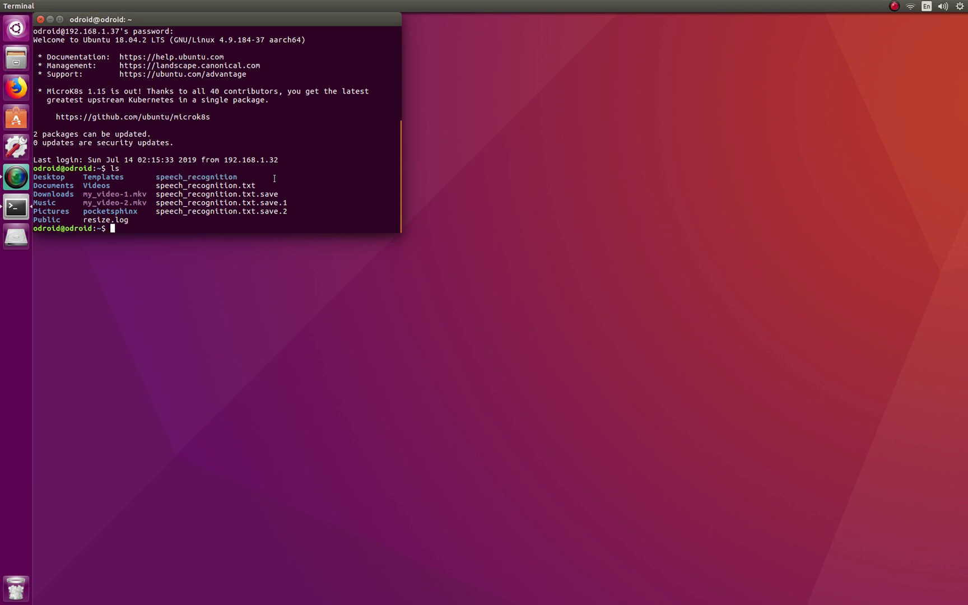
{"action": "type", "text": "nano "}
{"action": "type", "text": "sp"}
- Open speech_recognition.txt in nano after backing out of the mistaken .save2 file
{"action": "key", "text": "Tab"}
{"action": "type", "text": ".txt."}
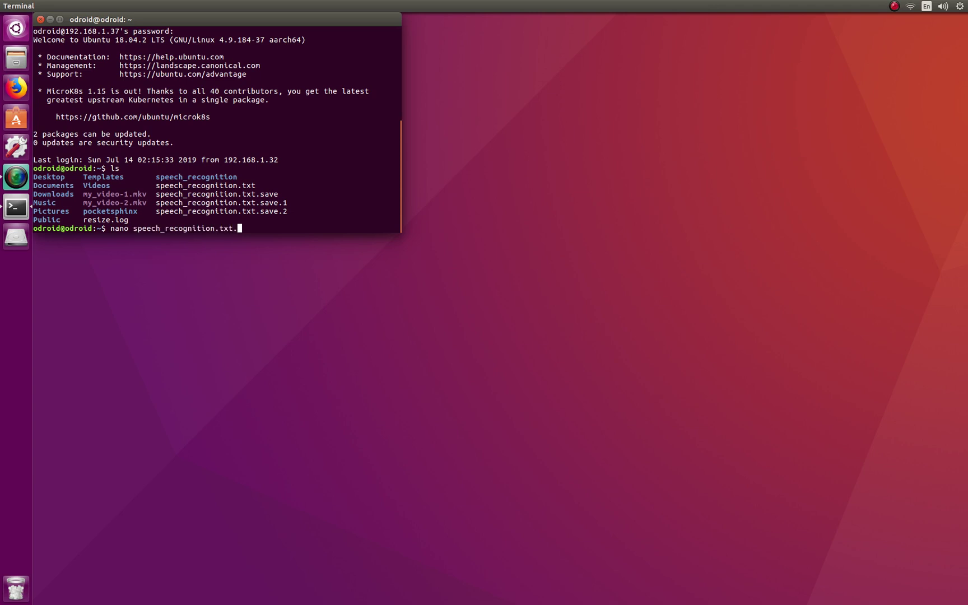
{"action": "type", "text": "s"}
{"action": "key", "text": "Tab"}
{"action": "type", "text": "2"}
{"action": "key", "text": "Return"}
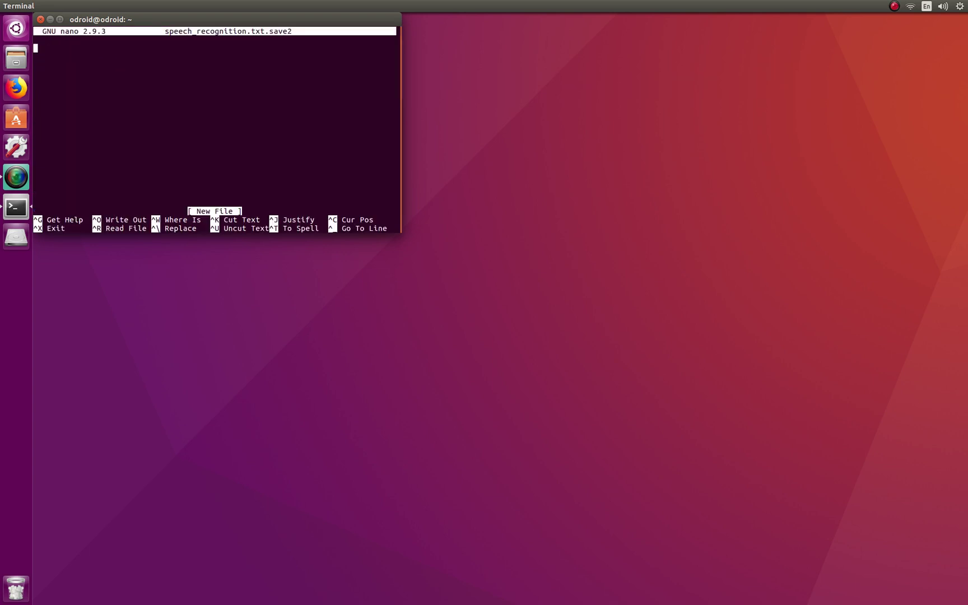
{"action": "key", "text": "ctrl+x"}
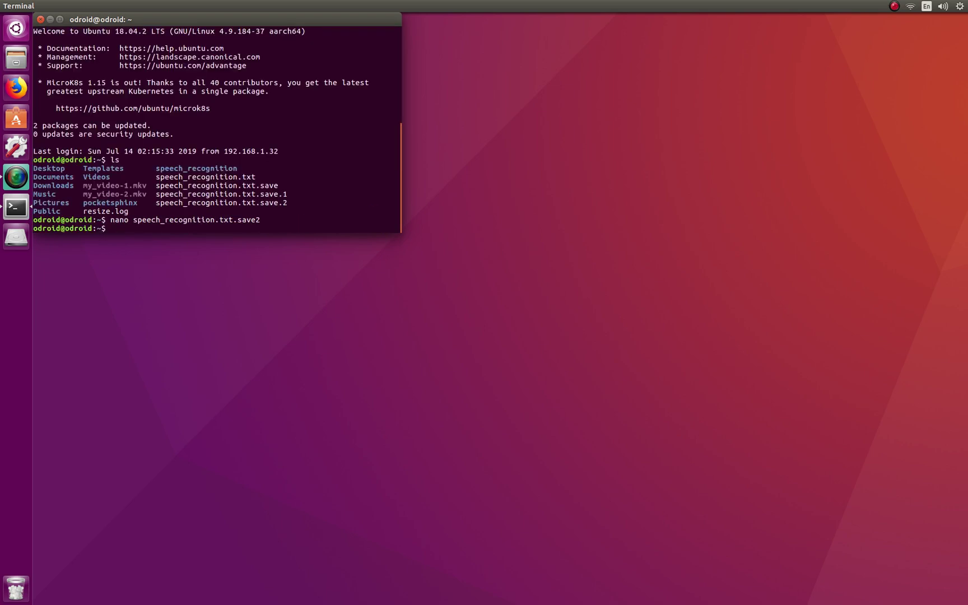
{"action": "key", "text": "Up"}
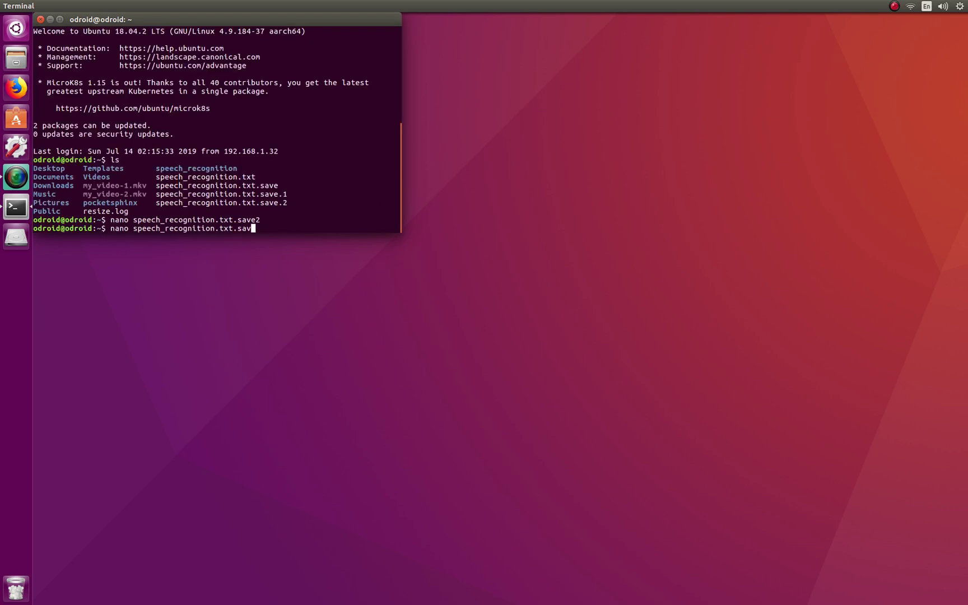
{"action": "key", "text": "BackSpace"}
{"action": "key", "text": "BackSpace"}
{"action": "key", "text": "BackSpace"}
{"action": "key", "text": "Return"}
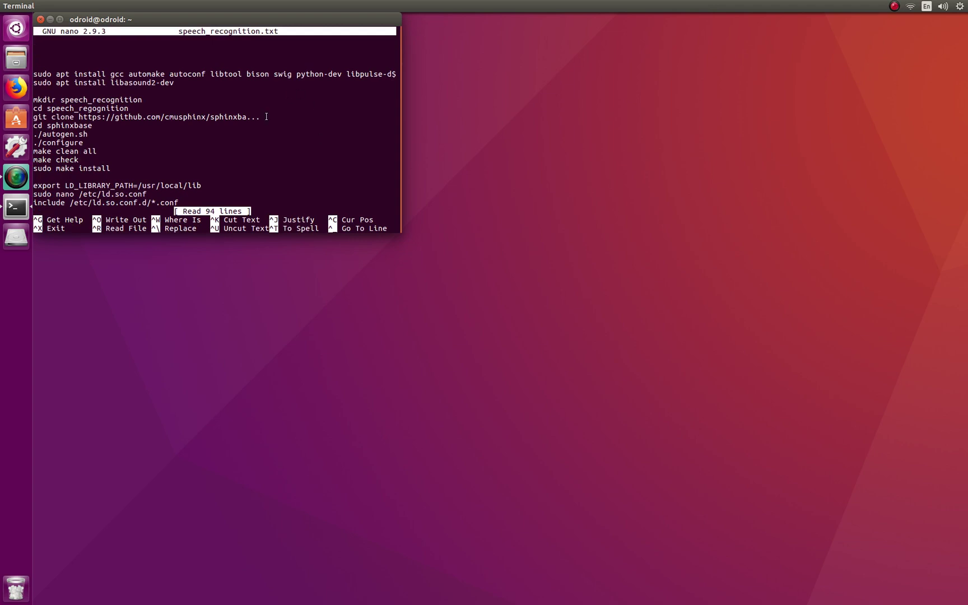
- Browse the build notes for the pocketsphinx steps, with the window moved upper right
{"action": "key", "text": "Down"}
{"action": "key", "text": "Down"}
{"action": "key", "text": "Down"}
{"action": "key", "text": "Down"}
{"action": "key", "text": "Down"}
{"action": "key", "text": "Down"}
{"action": "key", "text": "Down"}
{"action": "key", "text": "Down"}
{"action": "key", "text": "Down"}
{"action": "key", "text": "Down"}
{"action": "key", "text": "Down"}
{"action": "key", "text": "Down"}
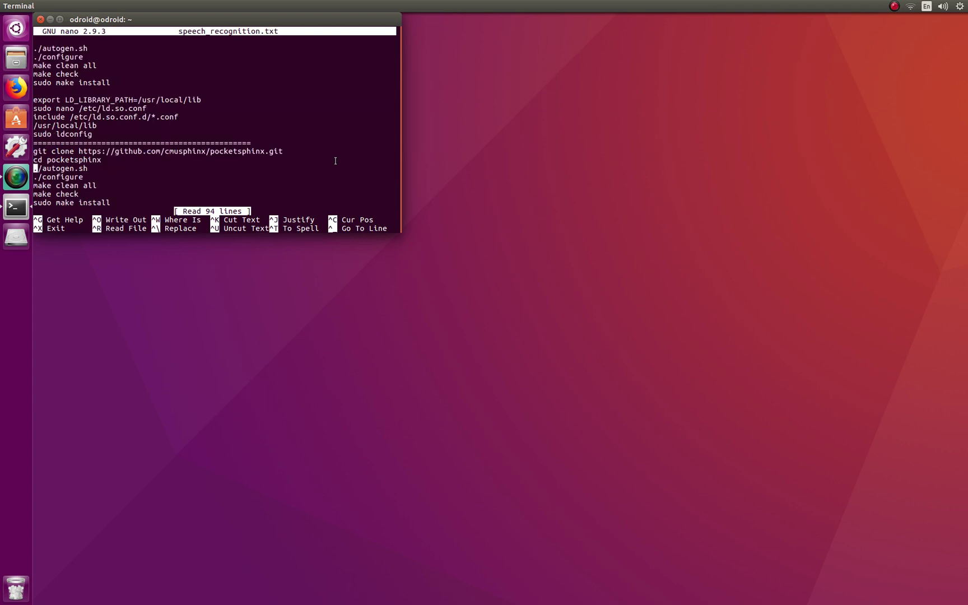
{"action": "key", "text": "Down"}
{"action": "key", "text": "Down"}
{"action": "key", "text": "Down"}
{"action": "key", "text": "Down"}
{"action": "key", "text": "Down"}
{"action": "key", "text": "Down"}
{"action": "key", "text": "Down"}
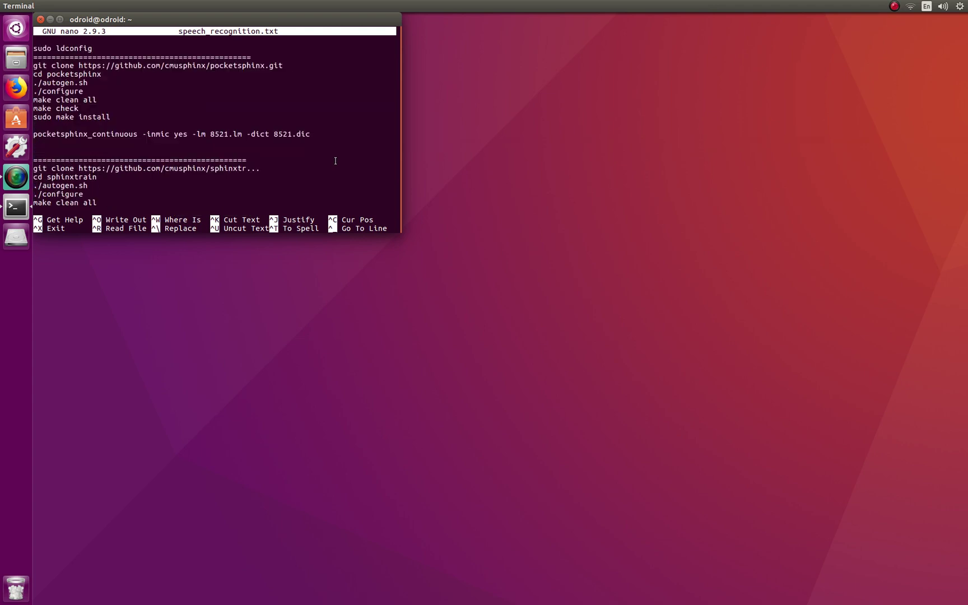
{"action": "left_click_drag", "start_coordinate": [347, 19], "coordinate": [793, 36]}
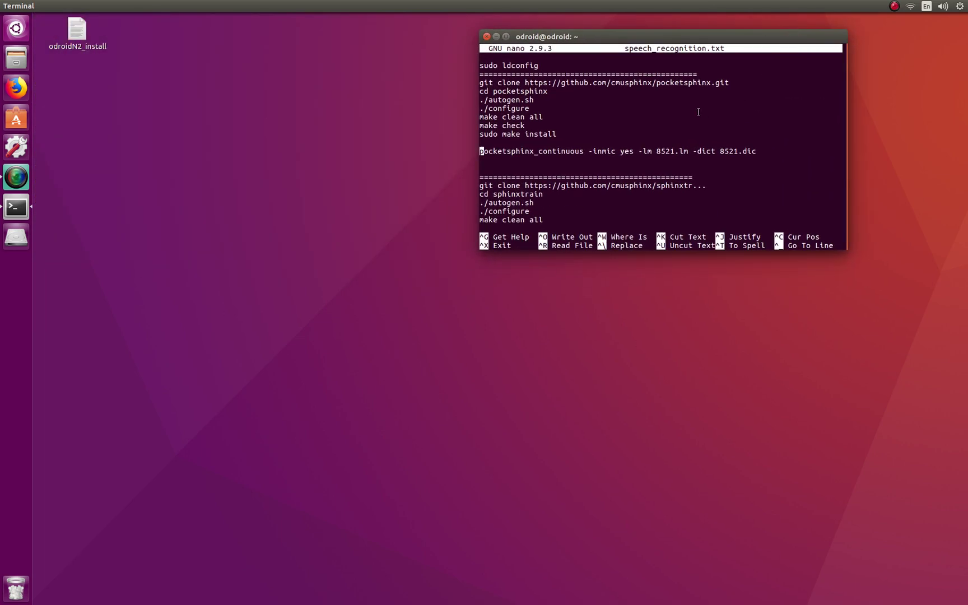
{"action": "key", "text": "Up"}
{"action": "key", "text": "Up"}
{"action": "key", "text": "Up"}
{"action": "key", "text": "Up"}
{"action": "key", "text": "Up"}
{"action": "key", "text": "Up"}
{"action": "key", "text": "Up"}
{"action": "key", "text": "Up"}
{"action": "key", "text": "Up"}
{"action": "key", "text": "Up"}
{"action": "key", "text": "Up"}
{"action": "key", "text": "Up"}
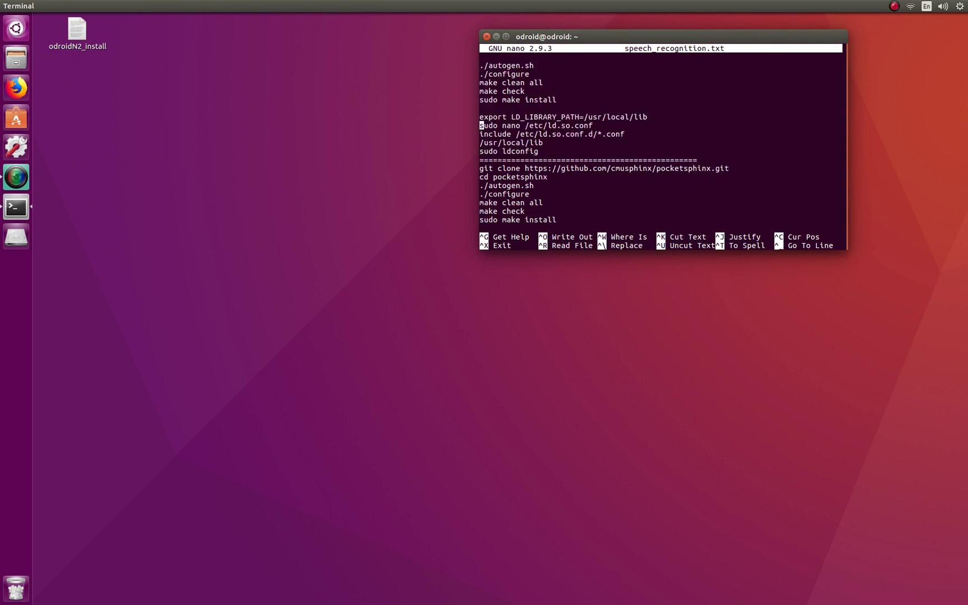
{"action": "key", "text": "Up"}
{"action": "key", "text": "Up"}
{"action": "key", "text": "Up"}
{"action": "key", "text": "Up"}
{"action": "key", "text": "Up"}
{"action": "key", "text": "Up"}
{"action": "key", "text": "Up"}
{"action": "key", "text": "Up"}
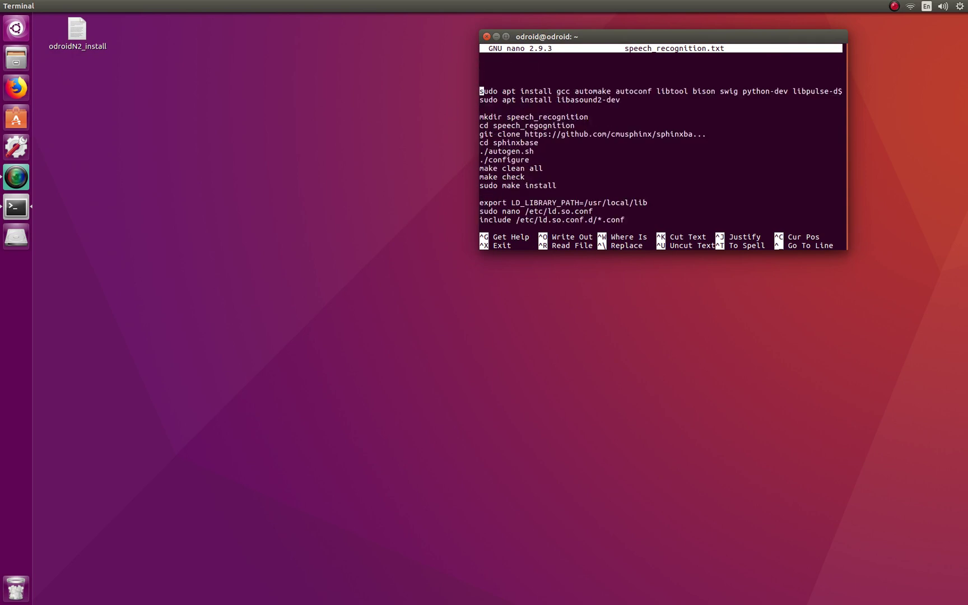
{"action": "key", "text": "Up"}
{"action": "key", "text": "Down"}
{"action": "key", "text": "Down"}
{"action": "key", "text": "Down"}
{"action": "key", "text": "Down"}
{"action": "key", "text": "Down"}
{"action": "key", "text": "Down"}
{"action": "key", "text": "Down"}
{"action": "key", "text": "Down"}
{"action": "key", "text": "Down"}
{"action": "key", "text": "Down"}
{"action": "key", "text": "Down"}
{"action": "key", "text": "Down"}
{"action": "key", "text": "Down"}
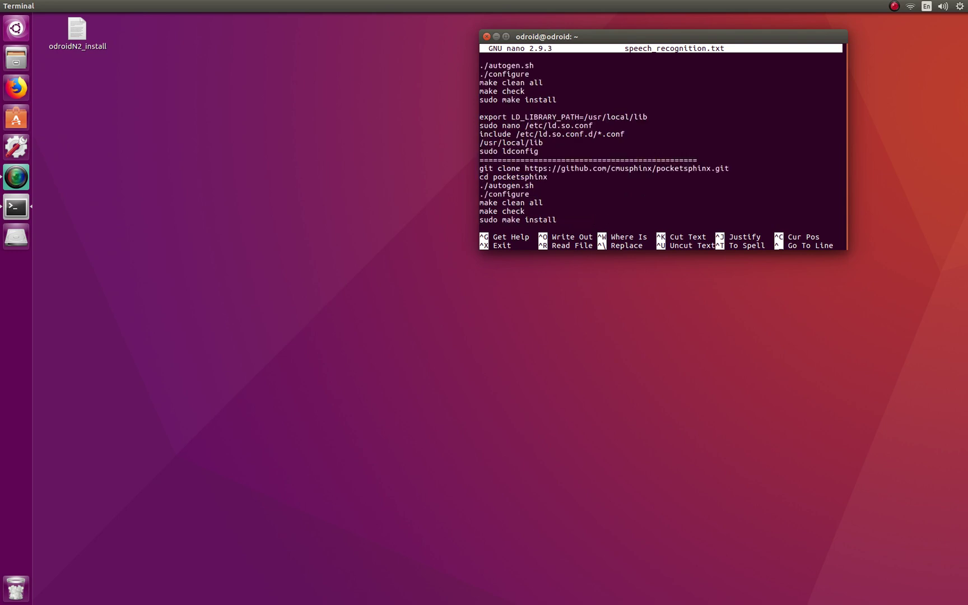
{"action": "key", "text": "Down"}
{"action": "key", "text": "Down"}
{"action": "key", "text": "Down"}
{"action": "left_click_drag", "start_coordinate": [479, 169], "coordinate": [729, 168]}
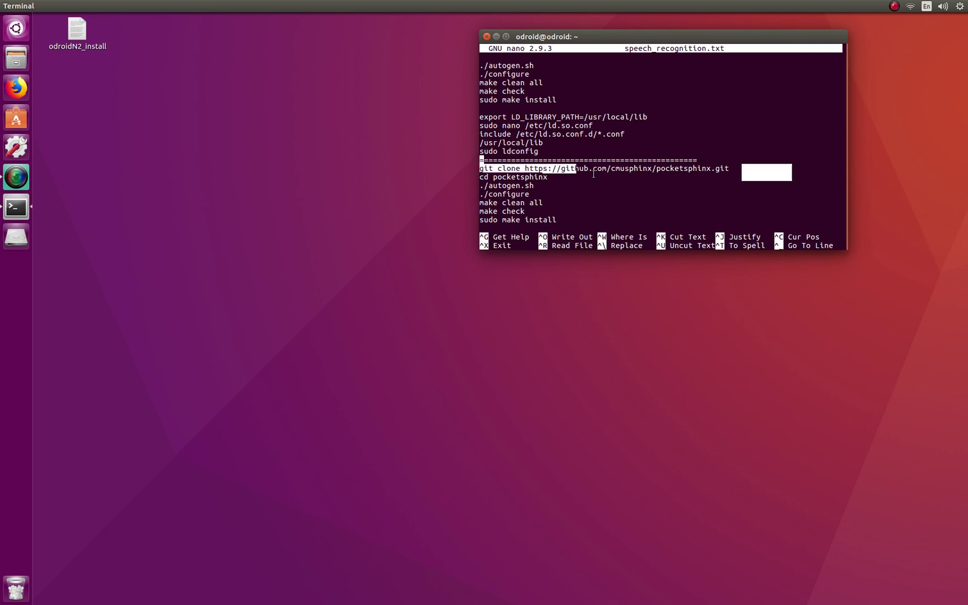
{"action": "right_click", "coordinate": [719, 169]}
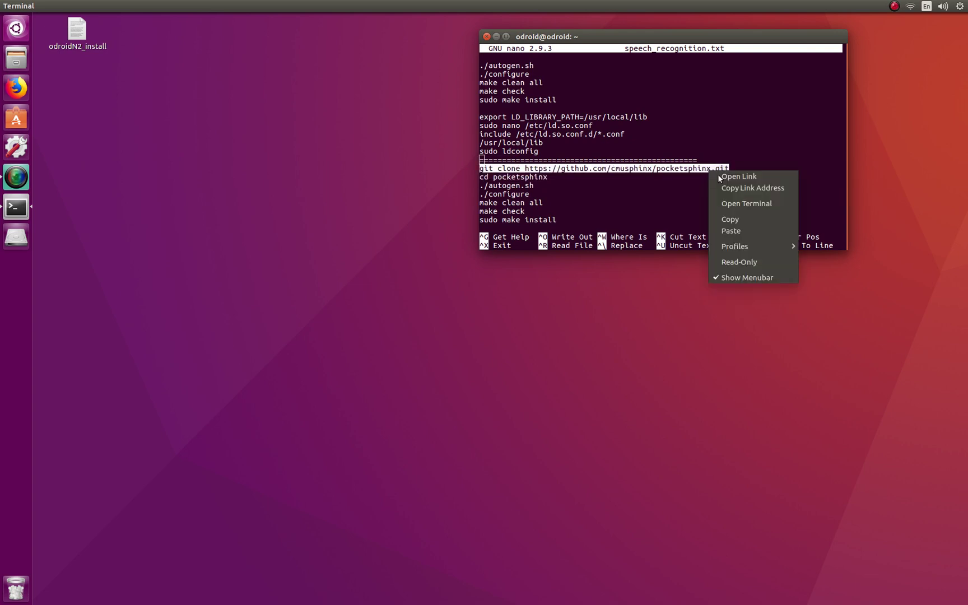
{"action": "left_click", "coordinate": [730, 220]}
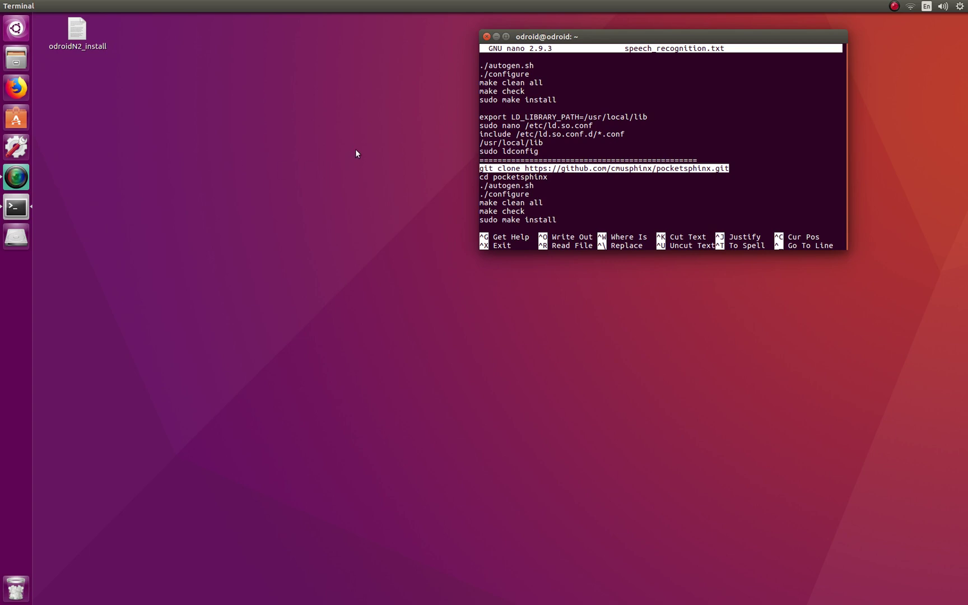
{"action": "left_click", "coordinate": [567, 118]}
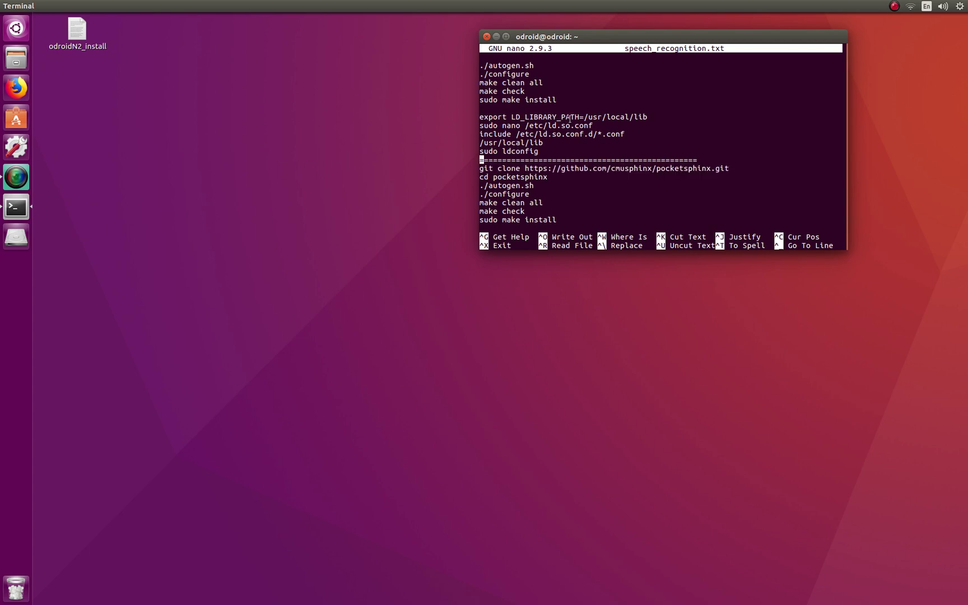
{"action": "key", "text": "ctrl+alt+t"}
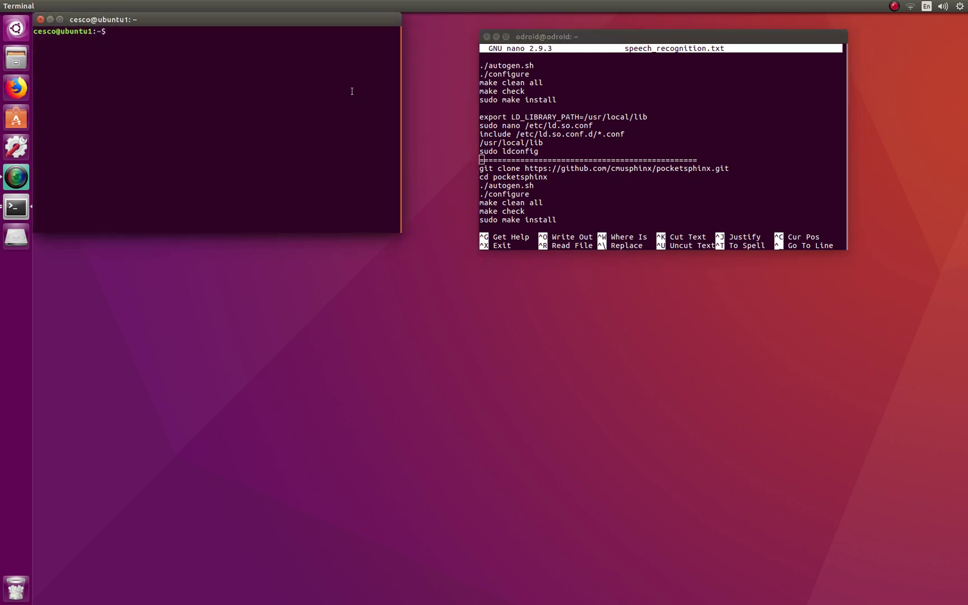
{"action": "left_click_drag", "start_coordinate": [240, 23], "coordinate": [309, 59]}
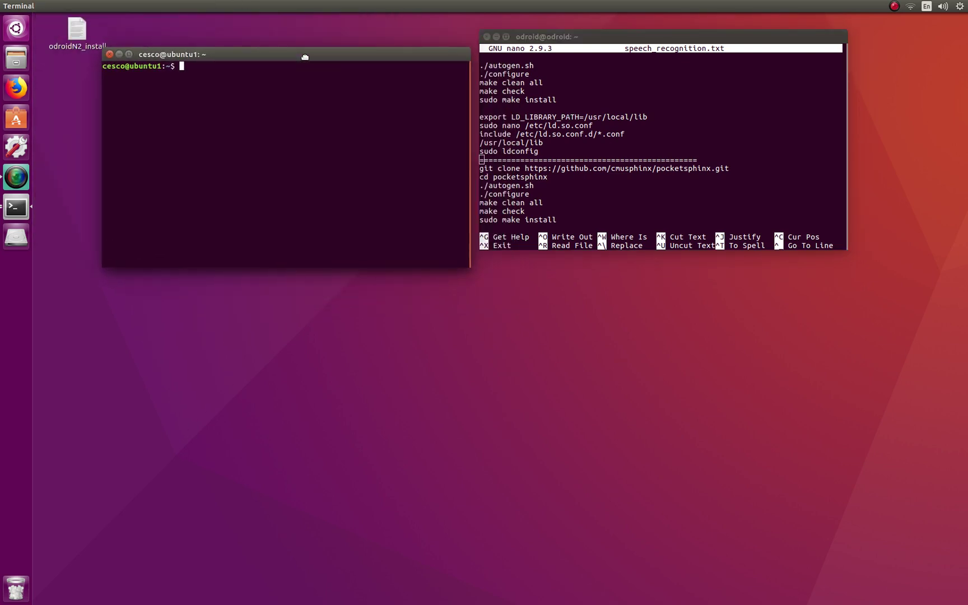
{"action": "type", "text": "exit"}
{"action": "key", "text": "Up"}
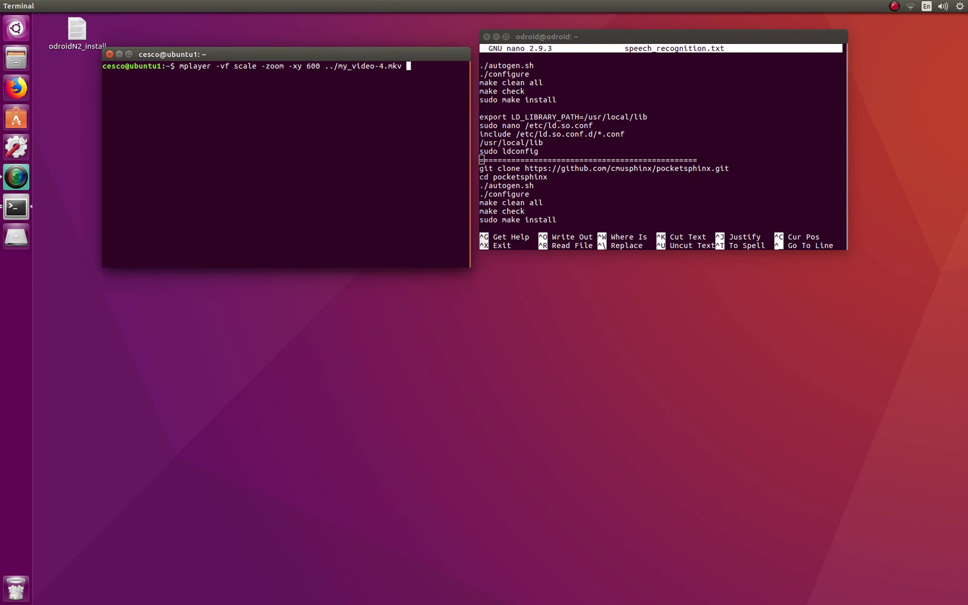
{"action": "key", "text": "Down"}
{"action": "key", "text": "Down"}
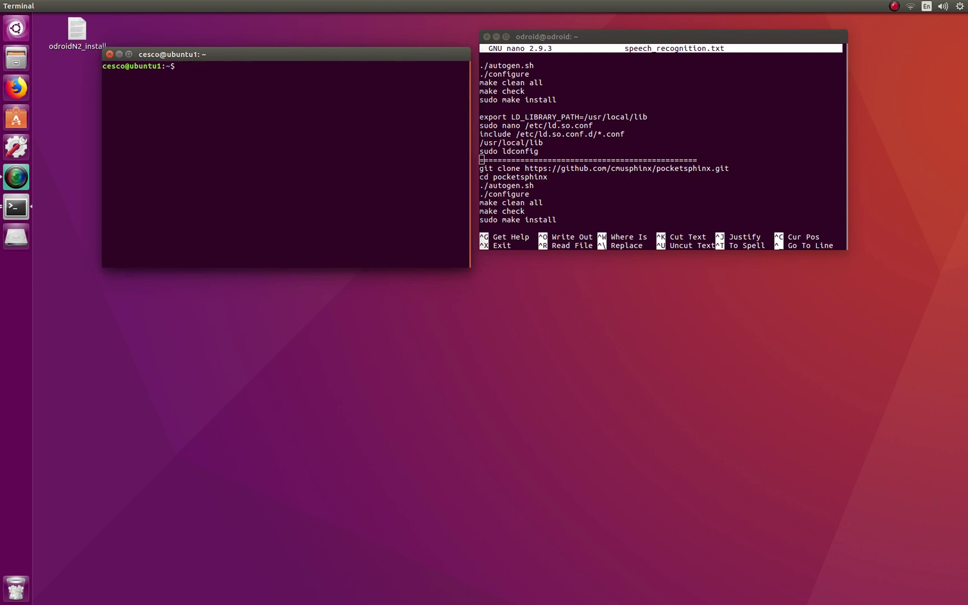
{"action": "type", "text": "ssh -"}
{"action": "type", "text": "X"}
{"action": "type", "text": " odroid"}
{"action": "type", "text": "@192.1"}
{"action": "type", "text": "68."}
{"action": "type", "text": "1.37"}
{"action": "key", "text": "Return"}
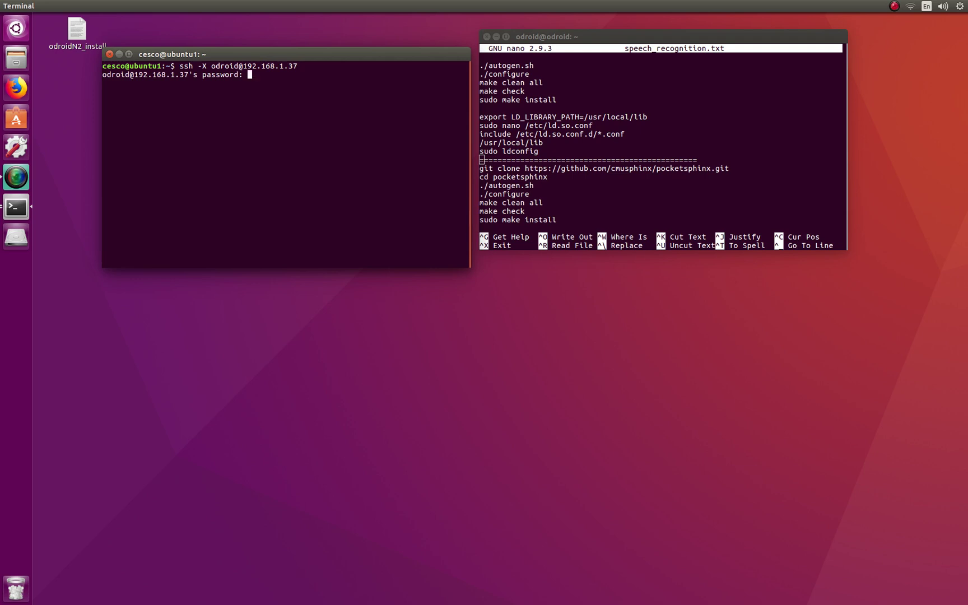
{"action": "key", "text": "Return"}
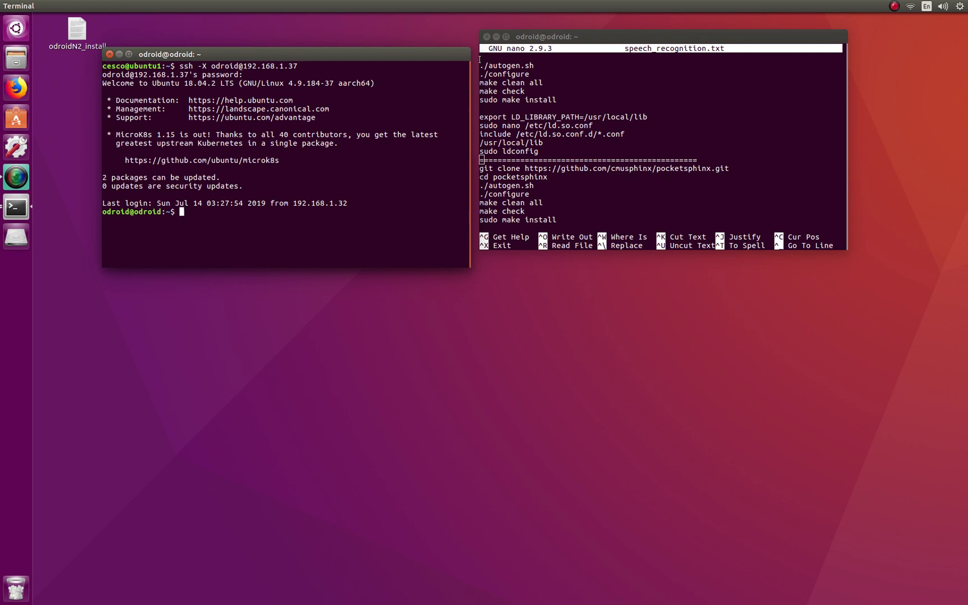
- Change into the speech_recognition folder, discarding an early paste of the clone command
{"action": "right_click", "coordinate": [267, 222]}
{"action": "left_click", "coordinate": [292, 256]}
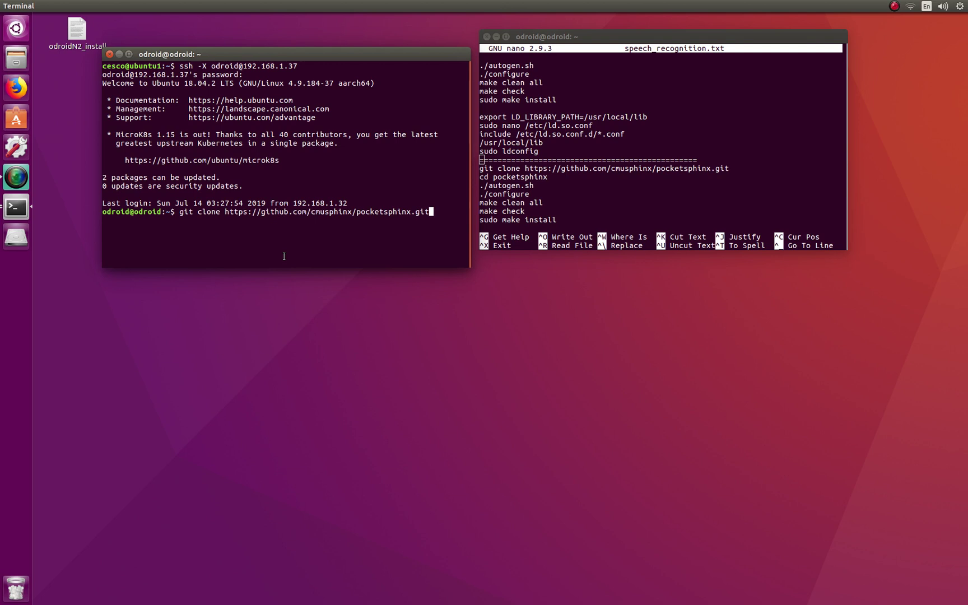
{"action": "key", "text": "BackSpace"}
{"action": "key", "text": "BackSpace"}
{"action": "key", "text": "BackSpace"}
{"action": "key", "text": "BackSpace"}
{"action": "key", "text": "BackSpace"}
{"action": "key", "text": "BackSpace"}
{"action": "key", "text": "BackSpace"}
{"action": "key", "text": "BackSpace"}
{"action": "key", "text": "BackSpace"}
{"action": "key", "text": "BackSpace"}
{"action": "key", "text": "BackSpace"}
{"action": "key", "text": "BackSpace"}
{"action": "key", "text": "BackSpace"}
{"action": "key", "text": "BackSpace"}
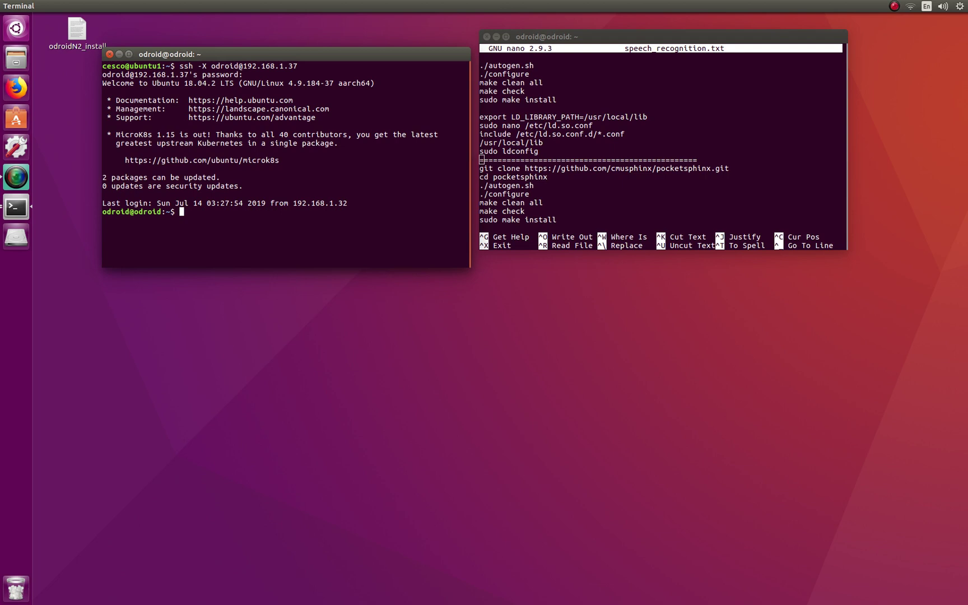
{"action": "type", "text": "cd r"}
{"action": "key", "text": "Tab"}
{"action": "key", "text": "Return"}
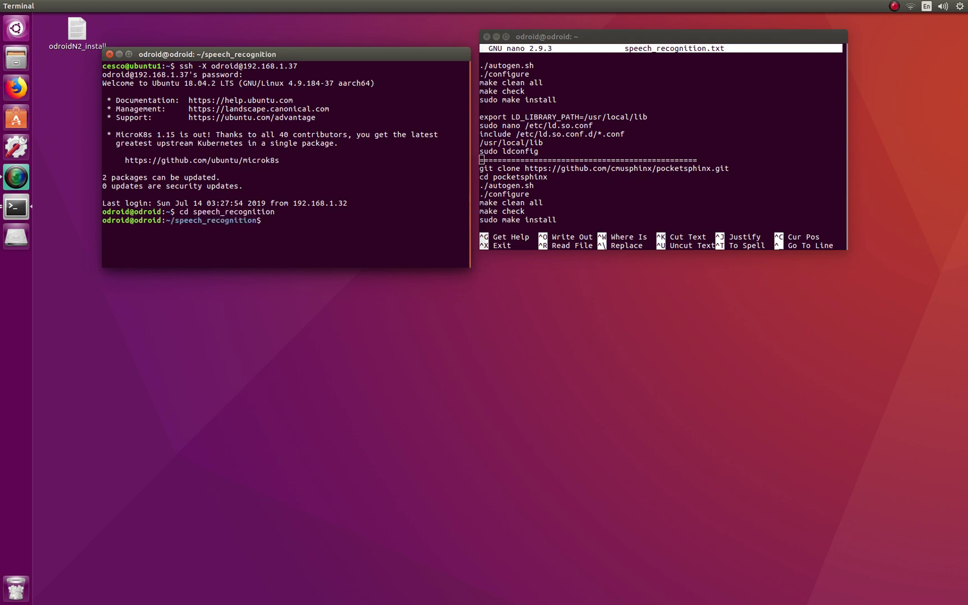
- Paste and run the pocketsphinx git clone, which fails because the folder already exists
{"action": "right_click", "coordinate": [305, 225]}
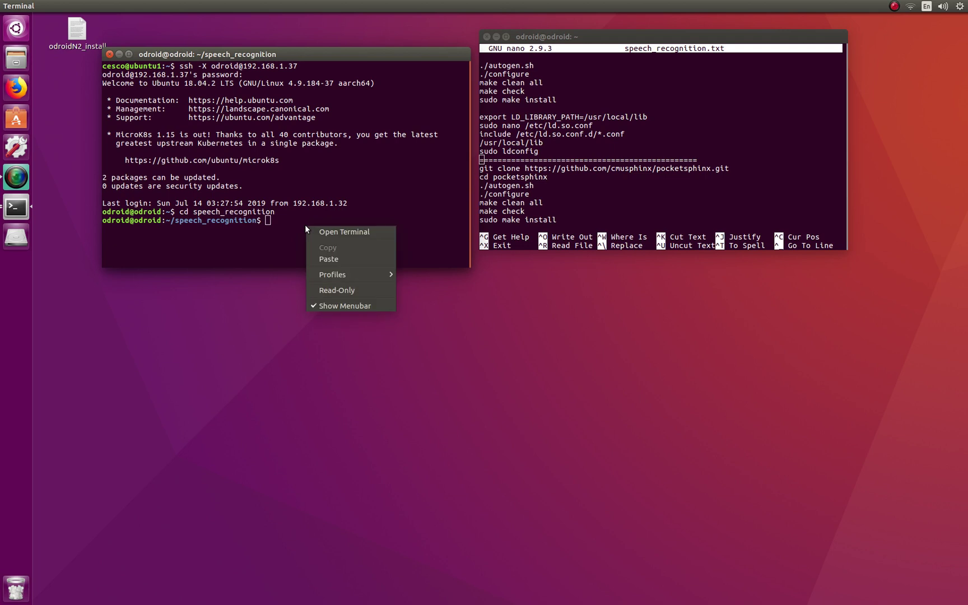
{"action": "left_click", "coordinate": [330, 259]}
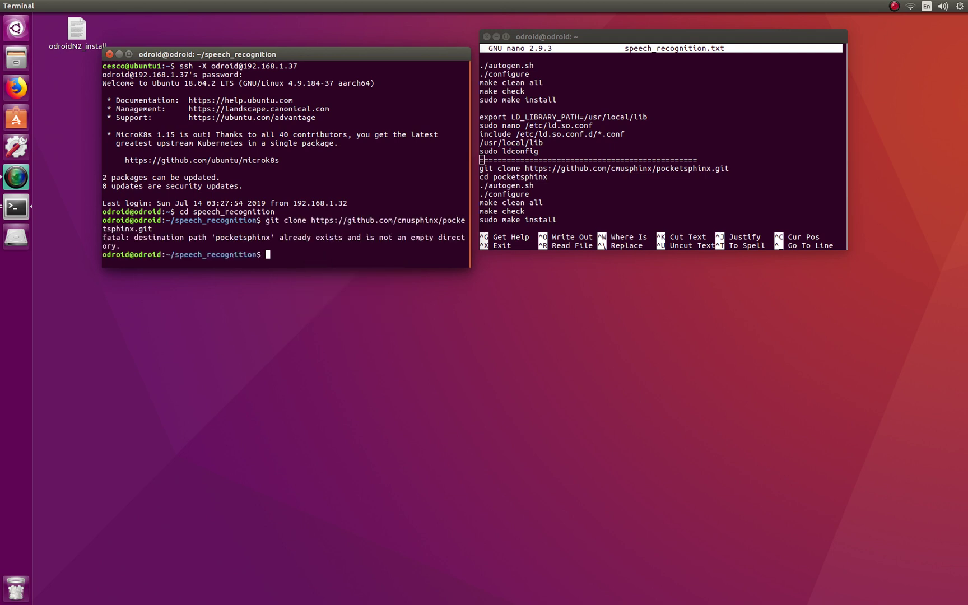
{"action": "key", "text": "Return"}
{"action": "type", "text": "cd p"}
{"action": "type", "text": "oc"}
- Enter the pocketsphinx folder and run ./configure, abandoning ./autogen.sh
{"action": "key", "text": "Tab"}
{"action": "key", "text": "Return"}
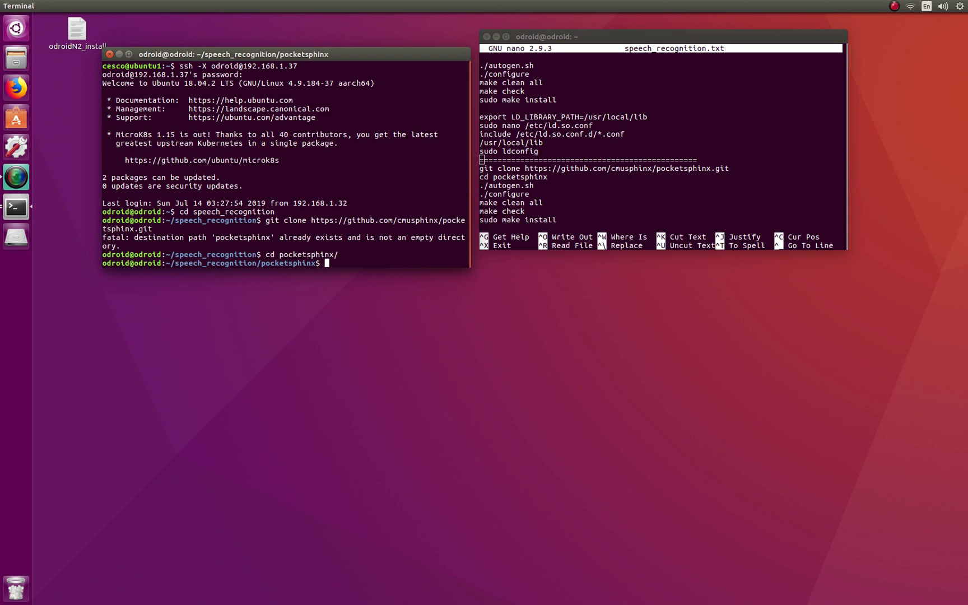
{"action": "type", "text": "./au"}
{"action": "type", "text": "to"}
{"action": "key", "text": "Tab"}
{"action": "key", "text": "BackSpace"}
{"action": "key", "text": "BackSpace"}
{"action": "key", "text": "BackSpace"}
{"action": "key", "text": "BackSpace"}
{"action": "key", "text": "BackSpace"}
{"action": "key", "text": "BackSpace"}
{"action": "type", "text": "./c"}
{"action": "type", "text": "ono"}
{"action": "key", "text": "BackSpace"}
{"action": "type", "text": "fig"}
{"action": "type", "text": "ure"}
{"action": "key", "text": "Return"}
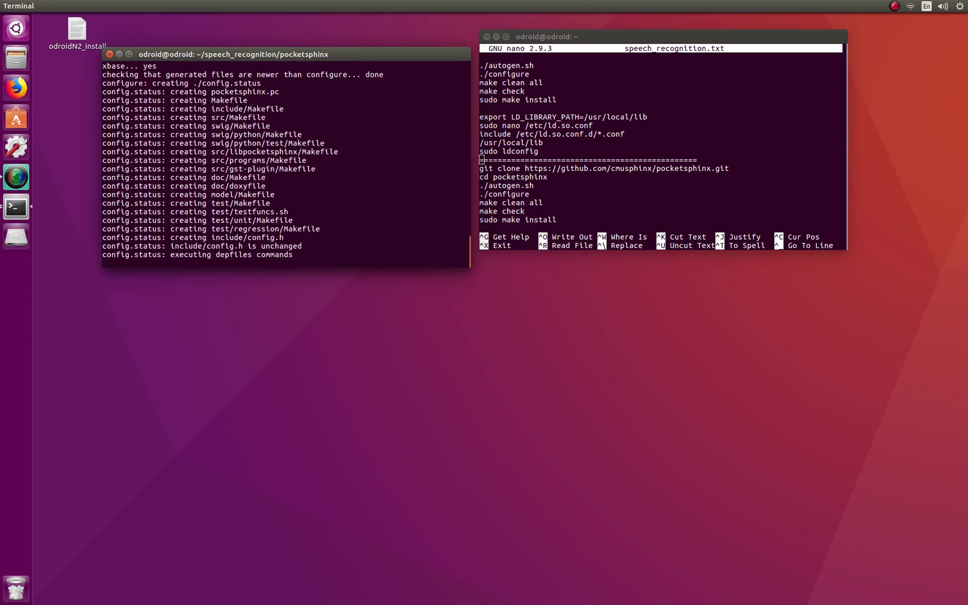
- Wait for configure to finish, then clear the drafted make and sudo make install commands
{"action": "key", "text": "Return"}
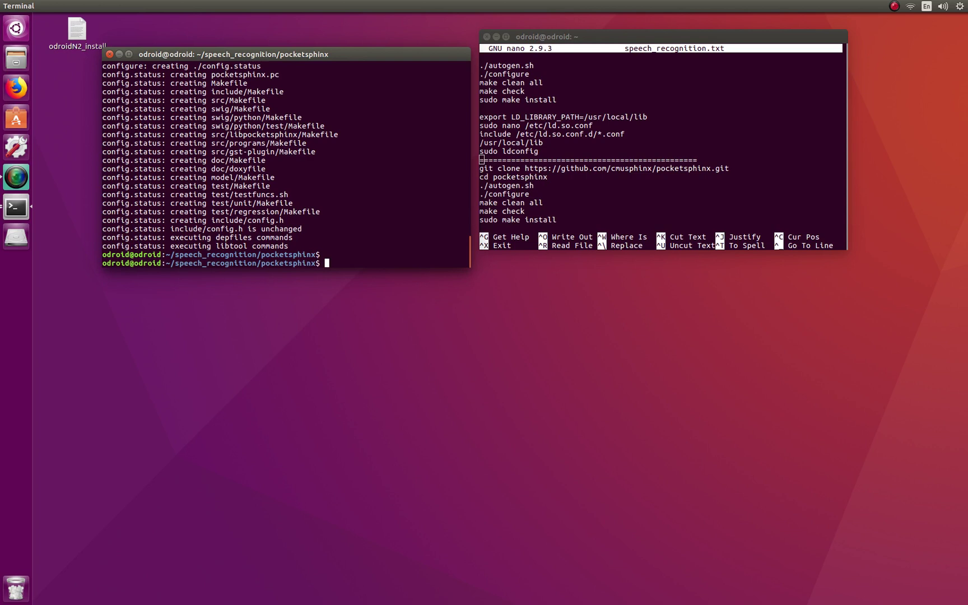
{"action": "type", "text": "make"}
{"action": "key", "text": "BackSpace"}
{"action": "key", "text": "BackSpace"}
{"action": "key", "text": "BackSpace"}
{"action": "key", "text": "BackSpace"}
{"action": "type", "text": "sudo "}
{"action": "type", "text": "make inst"}
{"action": "type", "text": "all"}
{"action": "key", "text": "BackSpace"}
{"action": "key", "text": "BackSpace"}
{"action": "key", "text": "BackSpace"}
{"action": "key", "text": "BackSpace"}
{"action": "key", "text": "BackSpace"}
{"action": "key", "text": "BackSpace"}
{"action": "key", "text": "BackSpace"}
{"action": "key", "text": "BackSpace"}
{"action": "key", "text": "BackSpace"}
{"action": "key", "text": "BackSpace"}
{"action": "key", "text": "BackSpace"}
{"action": "key", "text": "BackSpace"}
{"action": "type", "text": "ls"}
- List the pocketsphinx folder files, briefly highlighting pocketsphinx.pc
{"action": "key", "text": "Return"}
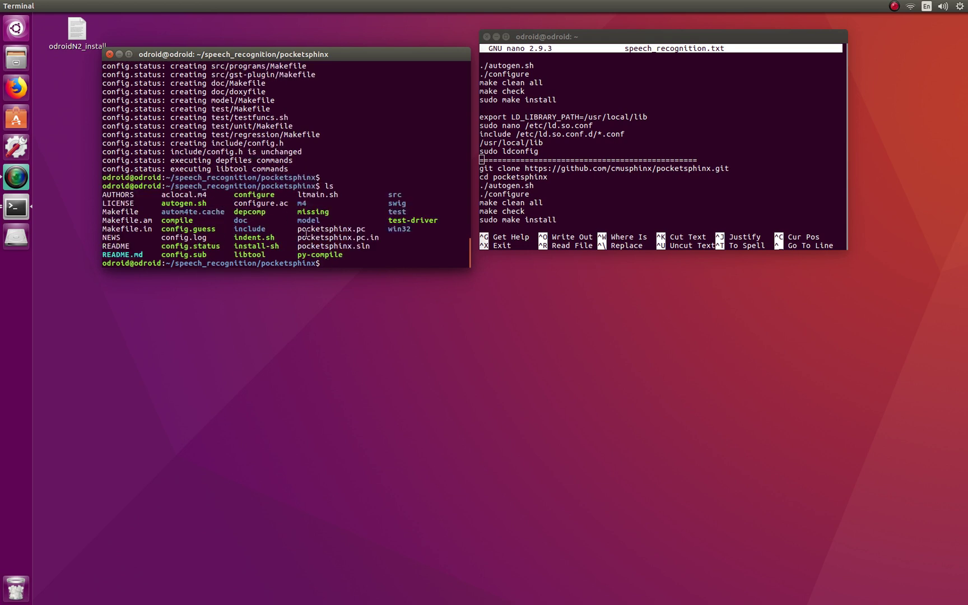
{"action": "left_click_drag", "start_coordinate": [297, 229], "coordinate": [367, 230]}
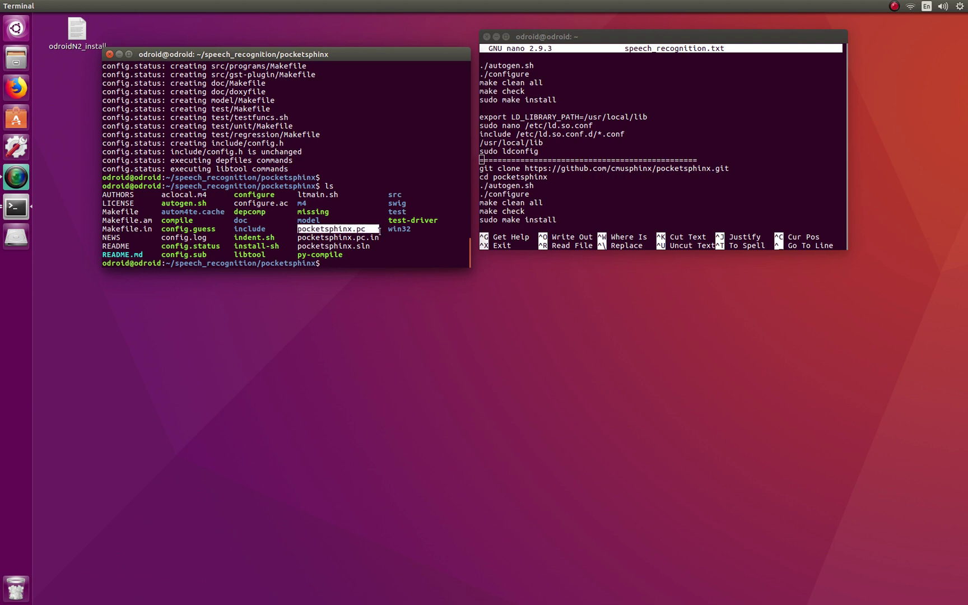
{"action": "left_click", "coordinate": [395, 198]}
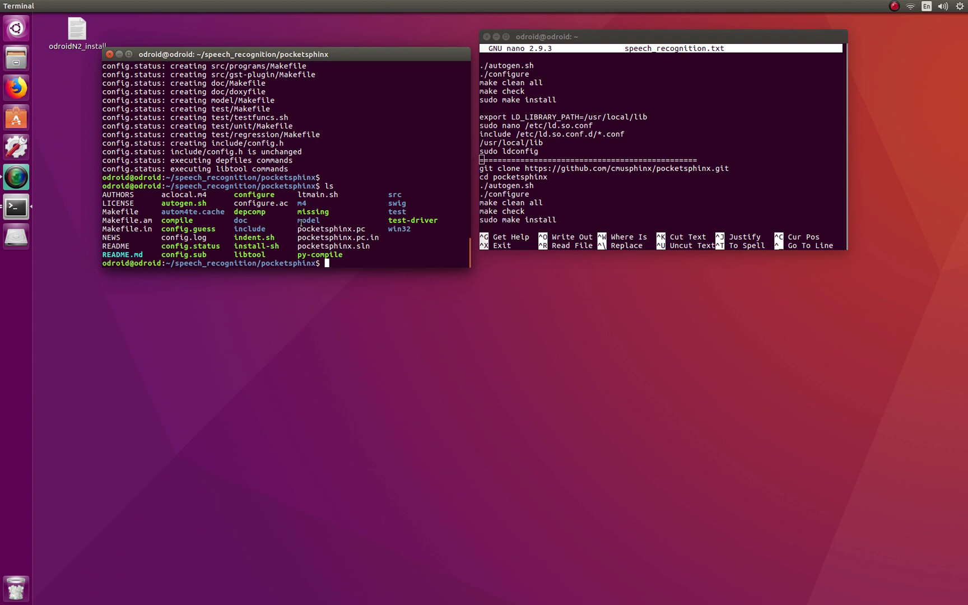
- Copy the LD_LIBRARY_PATH export line from the notes and run it in the terminal
{"action": "left_click_drag", "start_coordinate": [481, 117], "coordinate": [648, 117]}
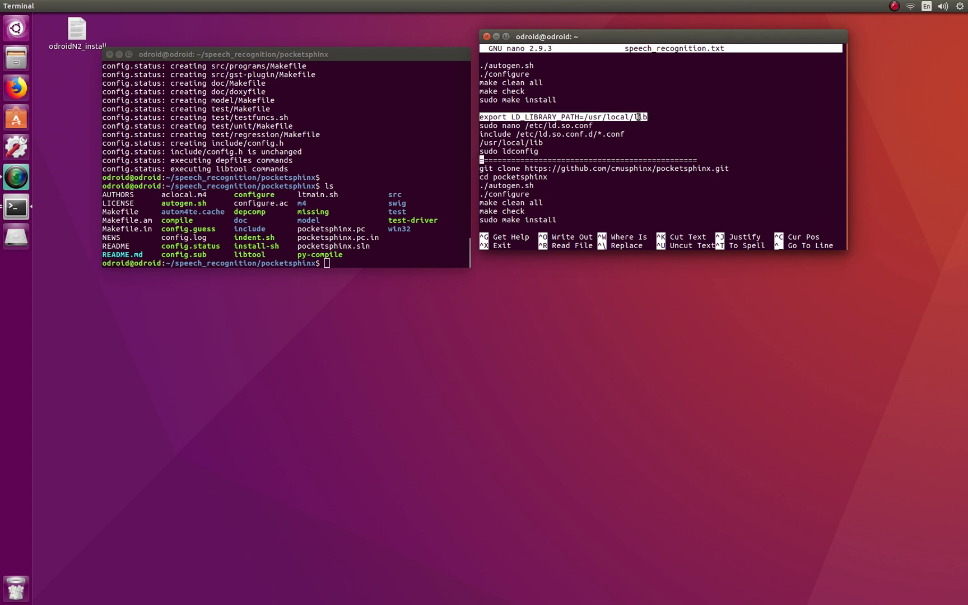
{"action": "right_click", "coordinate": [637, 122]}
{"action": "left_click", "coordinate": [658, 138]}
{"action": "left_click", "coordinate": [414, 245]}
{"action": "right_click", "coordinate": [414, 245]}
{"action": "left_click", "coordinate": [431, 277]}
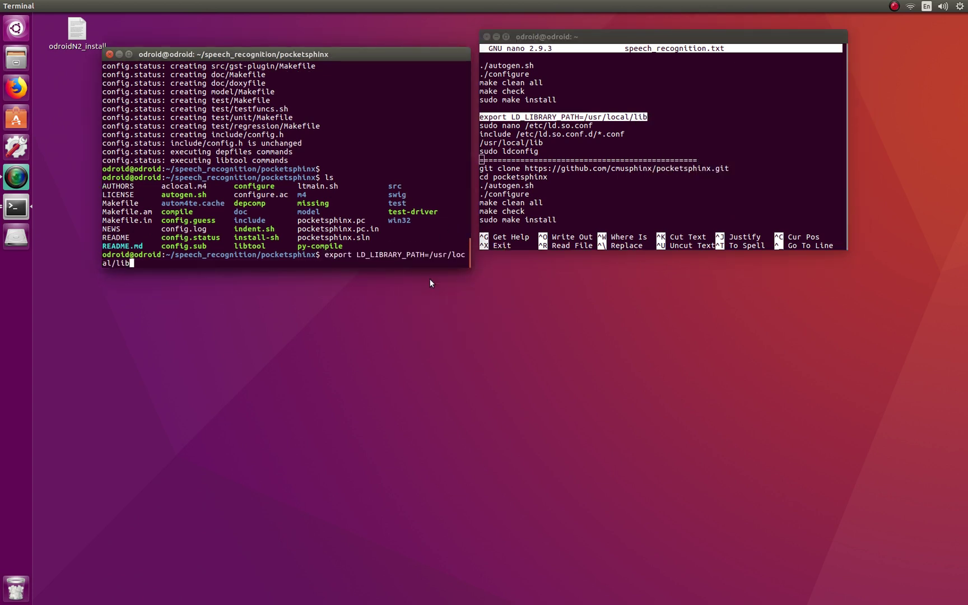
{"action": "key", "text": "Return"}
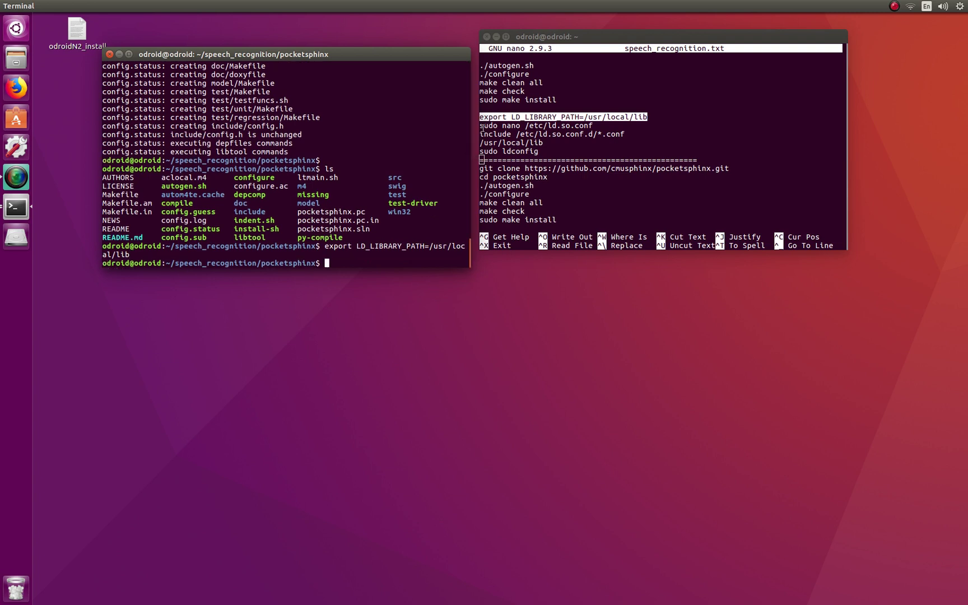
- Copy 'sudo nano /etc/ld.so.conf' from the notes and run it in the left terminal
{"action": "left_click_drag", "start_coordinate": [480, 126], "coordinate": [590, 126]}
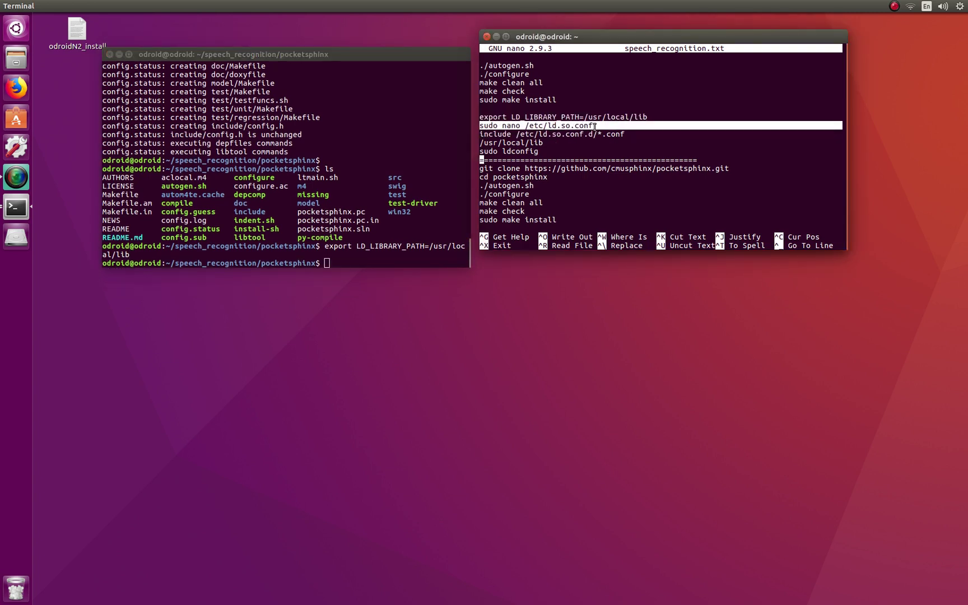
{"action": "right_click", "coordinate": [590, 126]}
{"action": "left_click", "coordinate": [608, 146]}
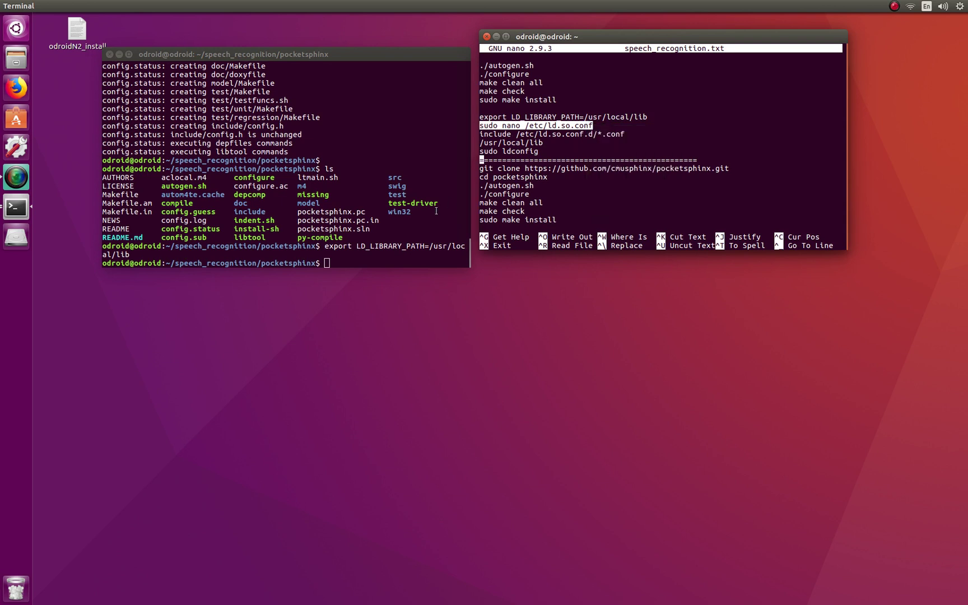
{"action": "left_click", "coordinate": [396, 246]}
{"action": "right_click", "coordinate": [399, 245]}
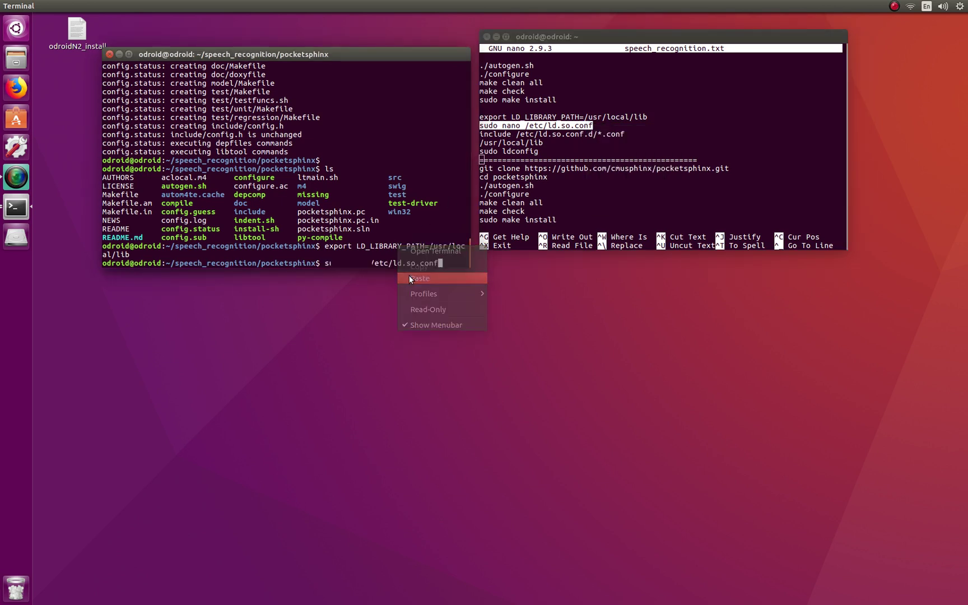
{"action": "left_click", "coordinate": [409, 276]}
{"action": "key", "text": "Return"}
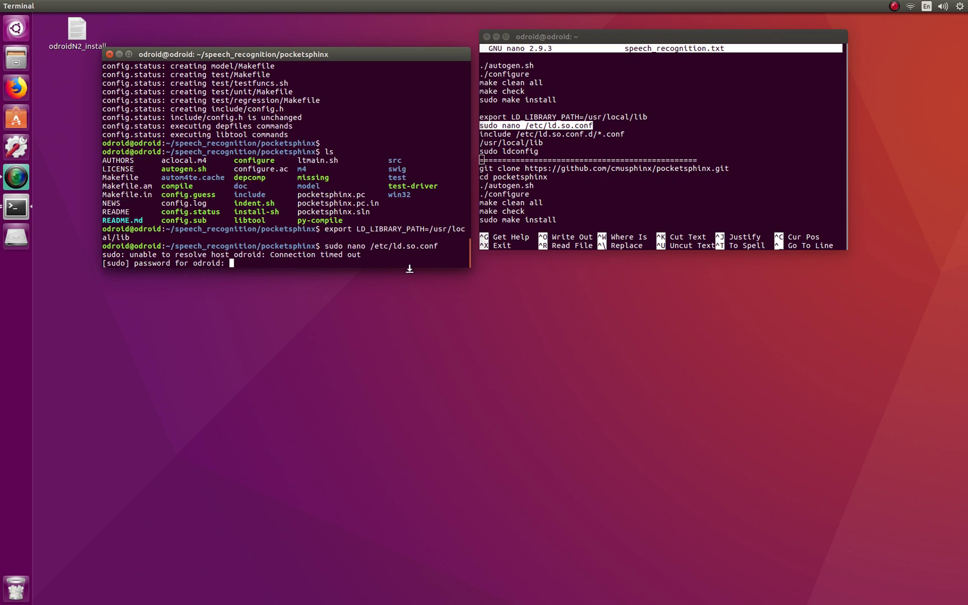
- Enter the sudo password, check the include and /usr/local/lib lines, and exit without saving
{"action": "key", "text": "Return"}
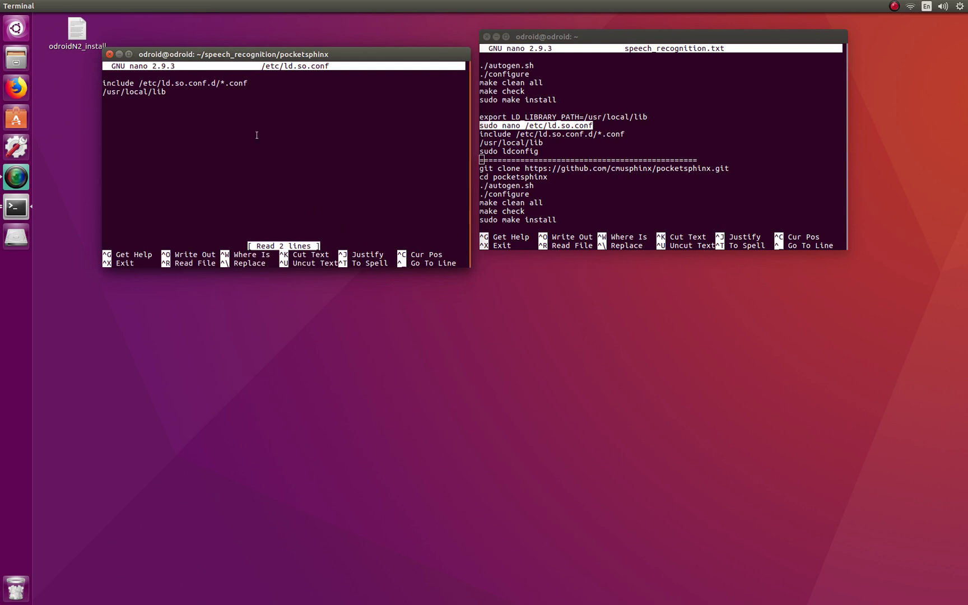
{"action": "double_click", "coordinate": [104, 82]}
{"action": "left_click", "coordinate": [139, 83]}
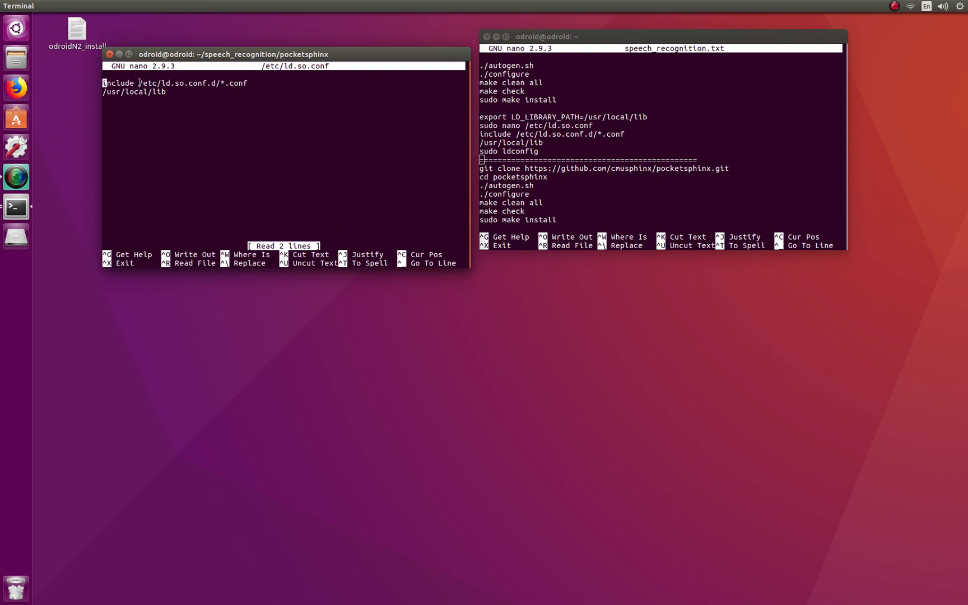
{"action": "left_click_drag", "start_coordinate": [139, 82], "coordinate": [454, 83]}
{"action": "left_click", "coordinate": [120, 114]}
{"action": "left_click_drag", "start_coordinate": [104, 91], "coordinate": [454, 91]}
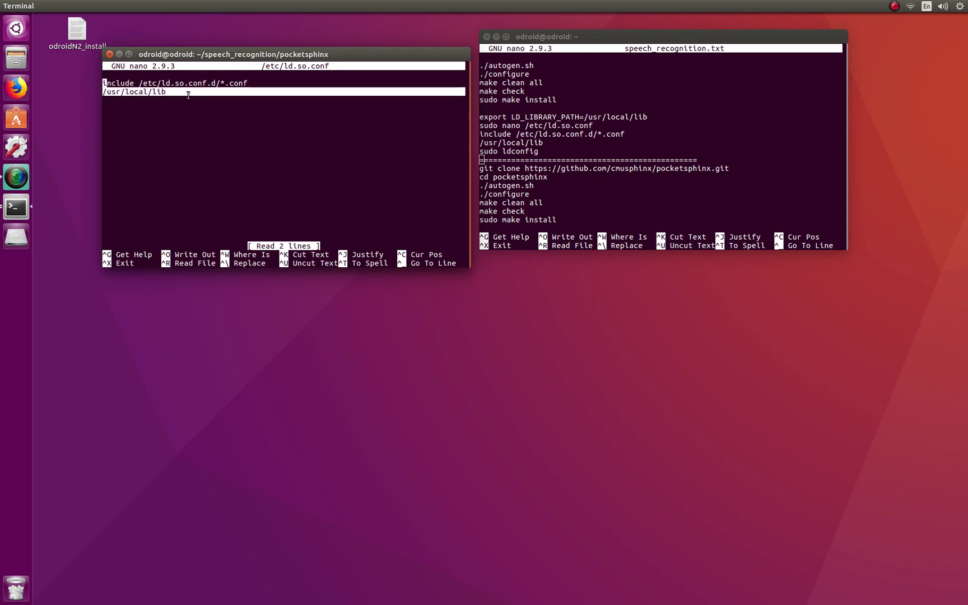
{"action": "left_click", "coordinate": [176, 109]}
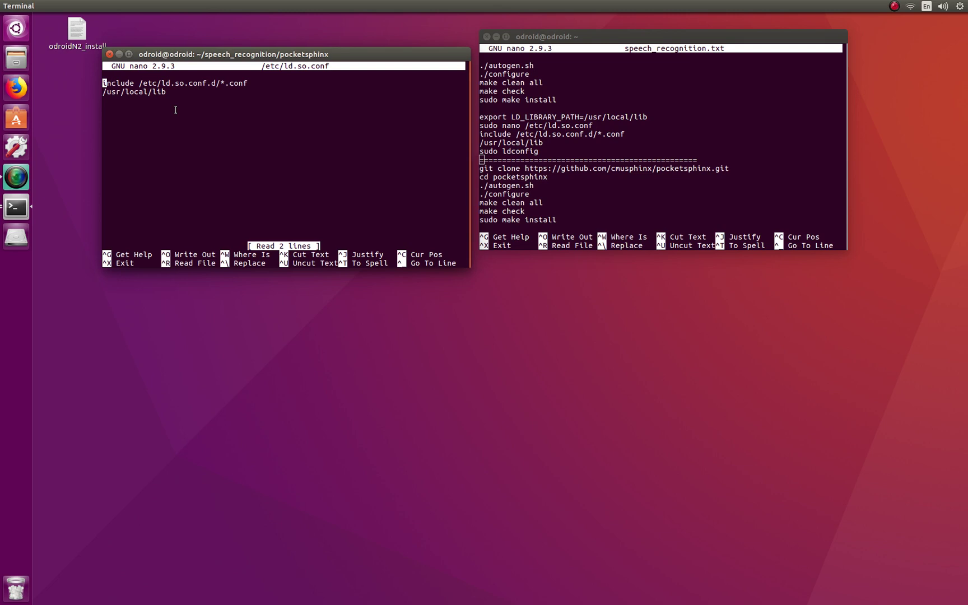
{"action": "key", "text": "ctrl+x"}
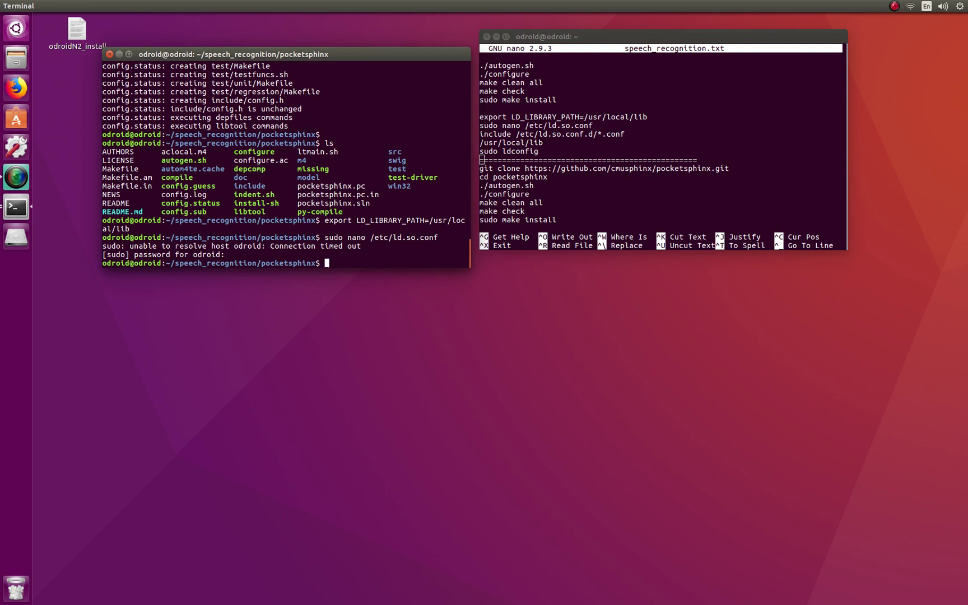
{"action": "type", "text": "sudo l"}
{"action": "type", "text": "dconfig"}
- Run sudo ldconfig to refresh the shared library cache for the new libraries
{"action": "key", "text": "Return"}
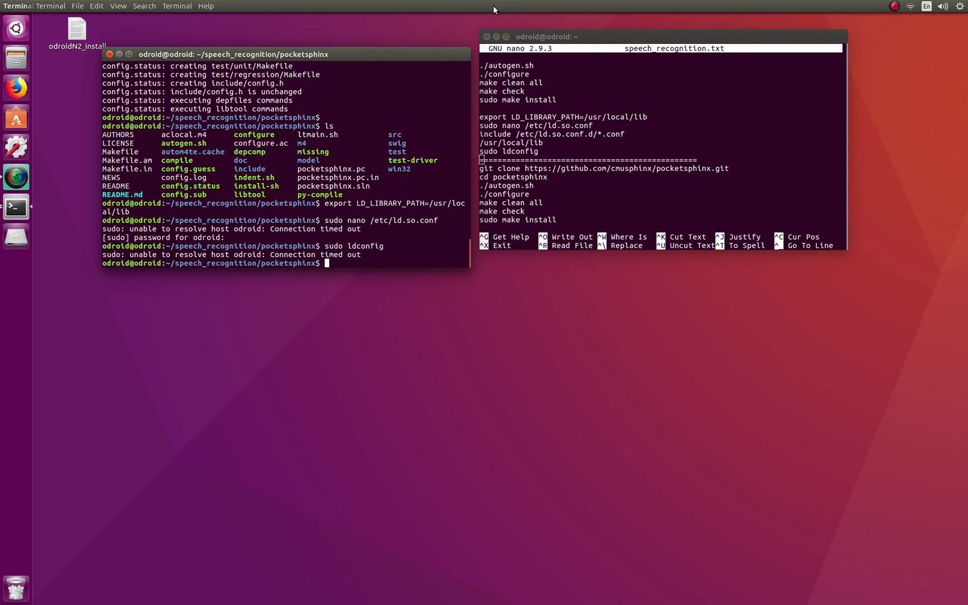
- Exit the Odroid session, clear the left terminal, and close the nano notes file
{"action": "left_click", "coordinate": [624, 44]}
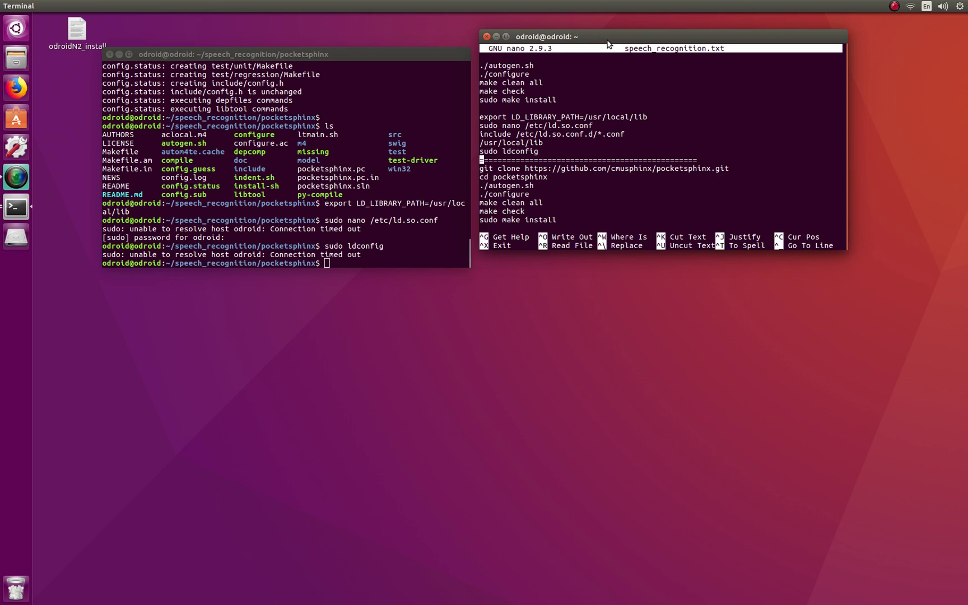
{"action": "left_click", "coordinate": [431, 97]}
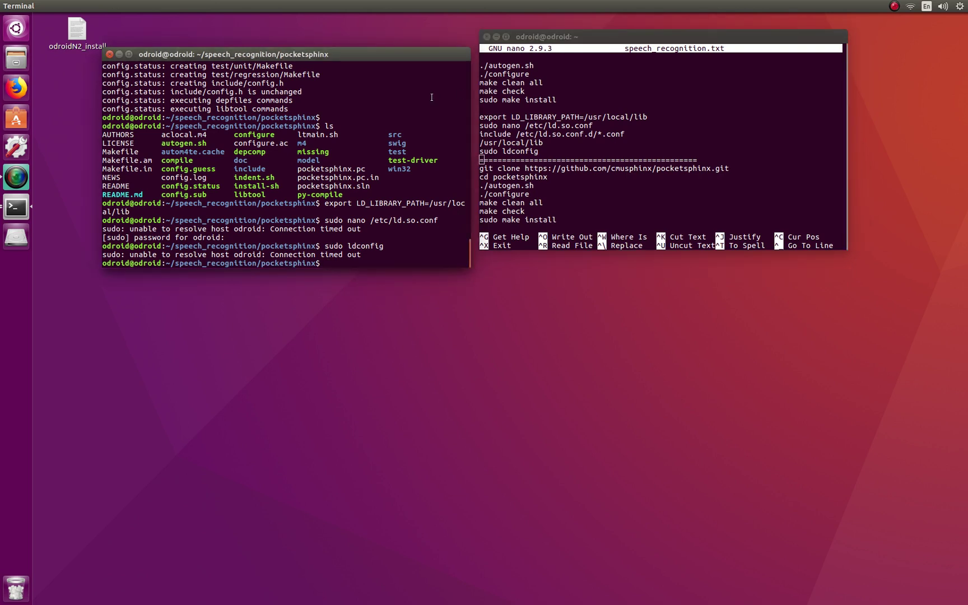
{"action": "type", "text": "ex"}
{"action": "type", "text": "it"}
{"action": "key", "text": "Return"}
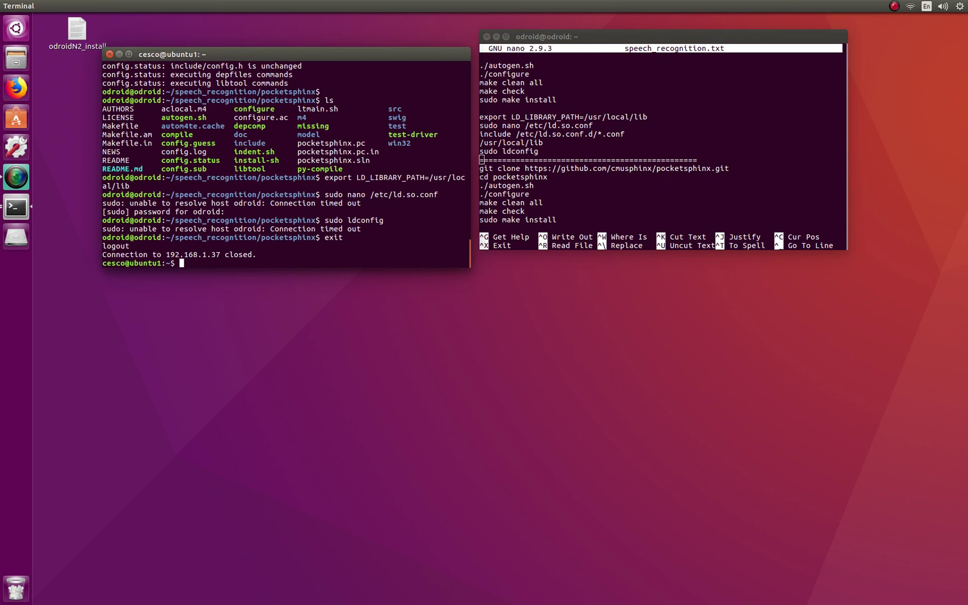
{"action": "type", "text": "clear"}
{"action": "key", "text": "Return"}
{"action": "left_click", "coordinate": [595, 100]}
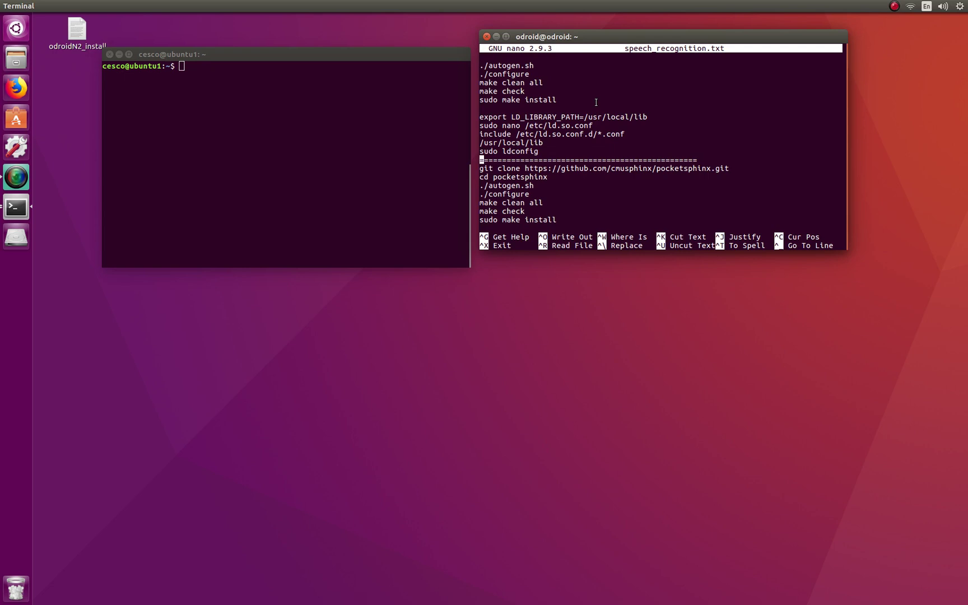
{"action": "key", "text": "ctrl+x"}
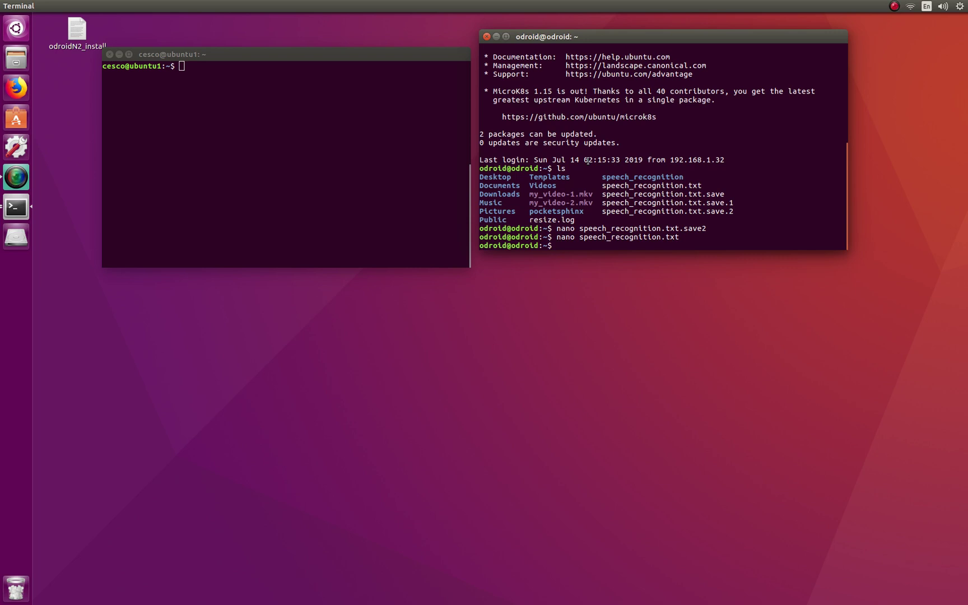
{"action": "type", "text": "clear"}
- Clear the screen, rearrange both terminal windows, and reopen speech_recognition.txt in nano
{"action": "key", "text": "Return"}
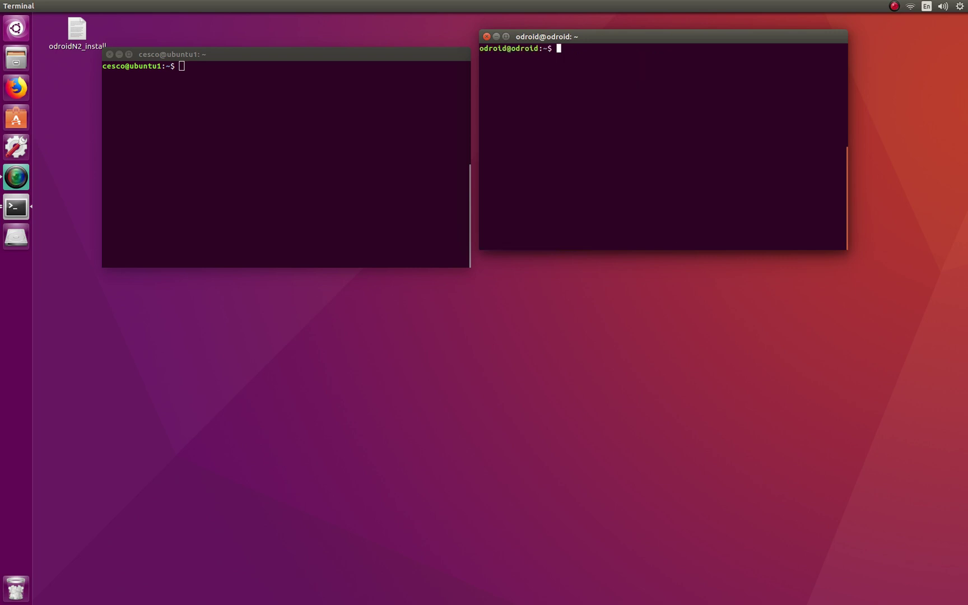
{"action": "left_click_drag", "start_coordinate": [600, 35], "coordinate": [667, 51]}
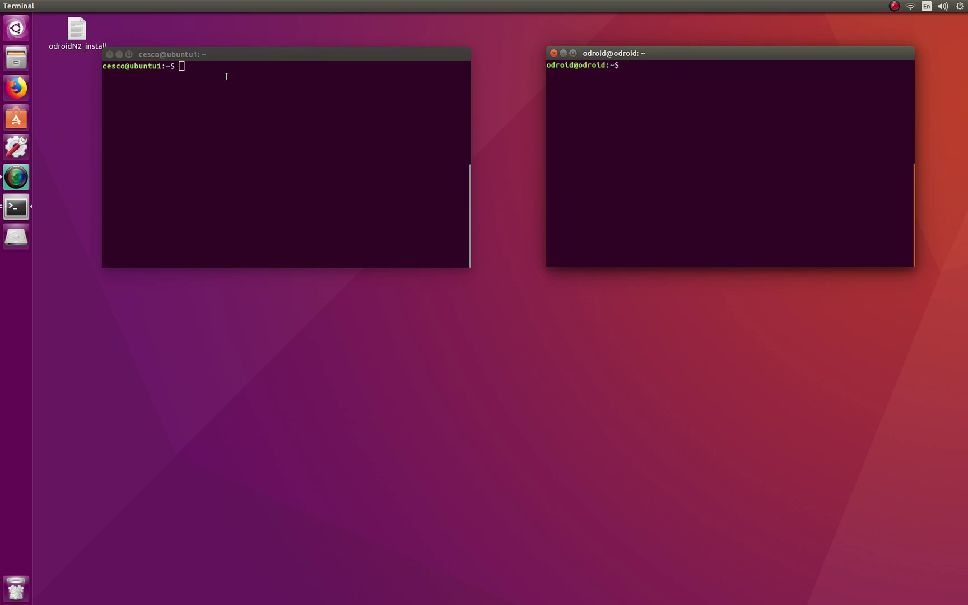
{"action": "left_click_drag", "start_coordinate": [245, 53], "coordinate": [213, 64]}
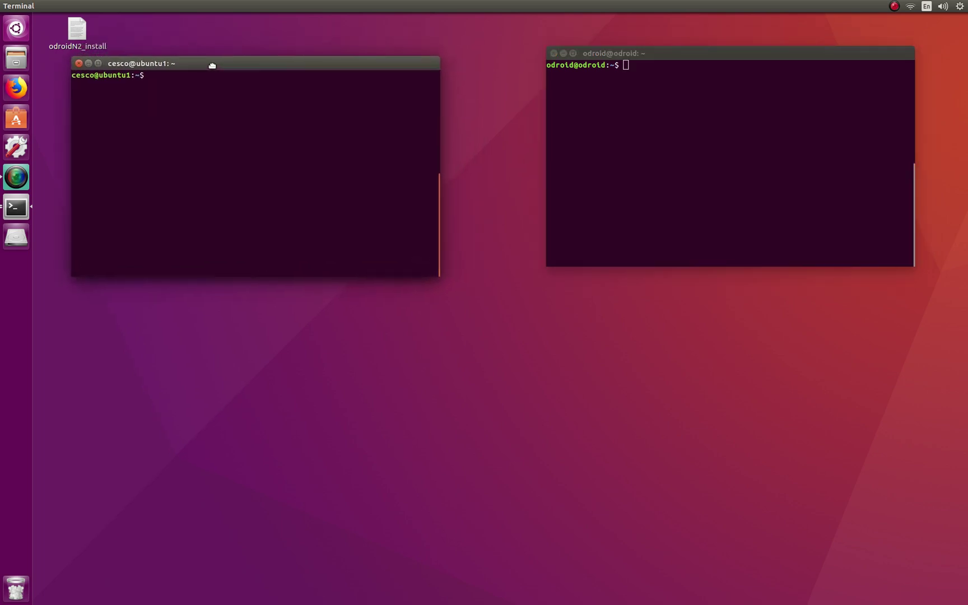
{"action": "left_click", "coordinate": [573, 127]}
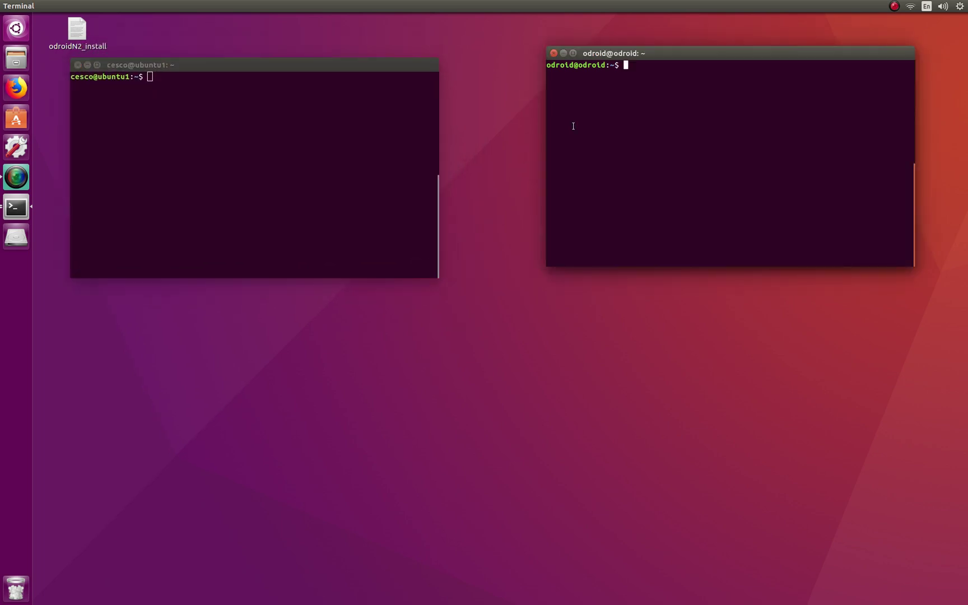
{"action": "type", "text": "cd"}
{"action": "key", "text": "BackSpace"}
{"action": "key", "text": "BackSpace"}
{"action": "type", "text": "nano speech_recognition.txt"}
{"action": "key", "text": "Return"}
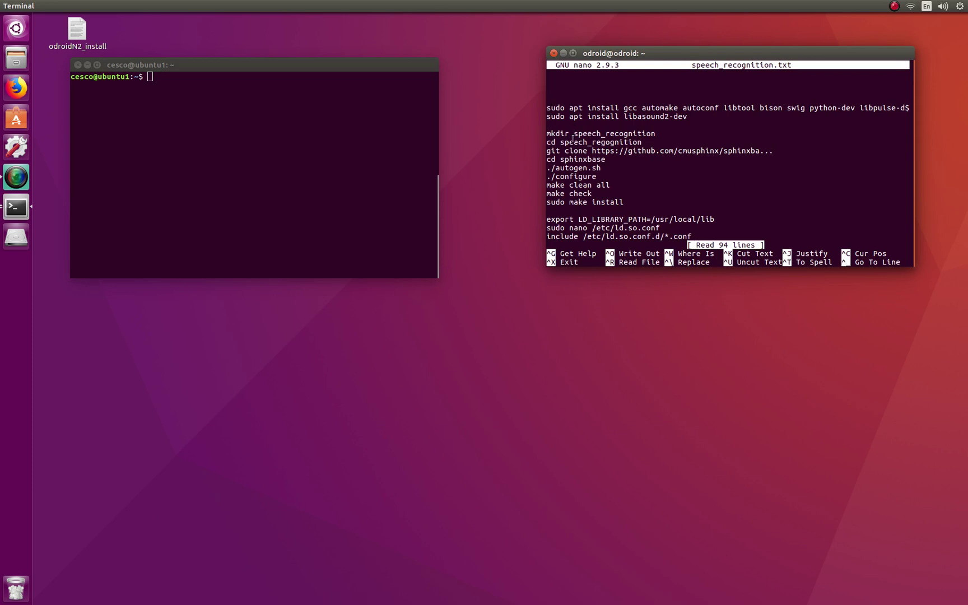
- Copy the pocketsphinx_continuous command line from the notes and exit nano
{"action": "key", "text": "Down"}
{"action": "key", "text": "Down"}
{"action": "key", "text": "Down"}
{"action": "key", "text": "Down"}
{"action": "key", "text": "Down"}
{"action": "key", "text": "Down"}
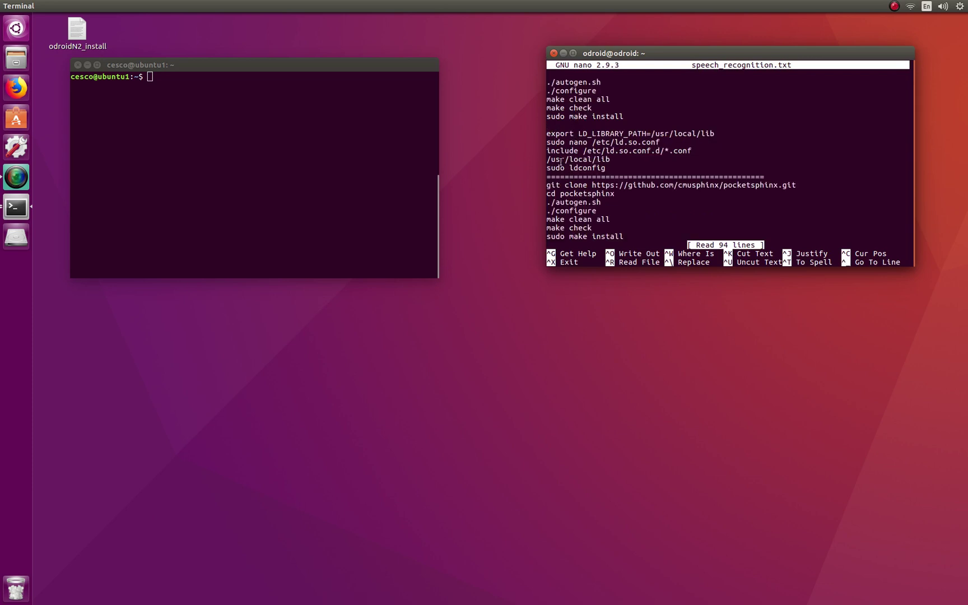
{"action": "key", "text": "Down"}
{"action": "key", "text": "Down"}
{"action": "key", "text": "Down"}
{"action": "key", "text": "Down"}
{"action": "key", "text": "Down"}
{"action": "key", "text": "Down"}
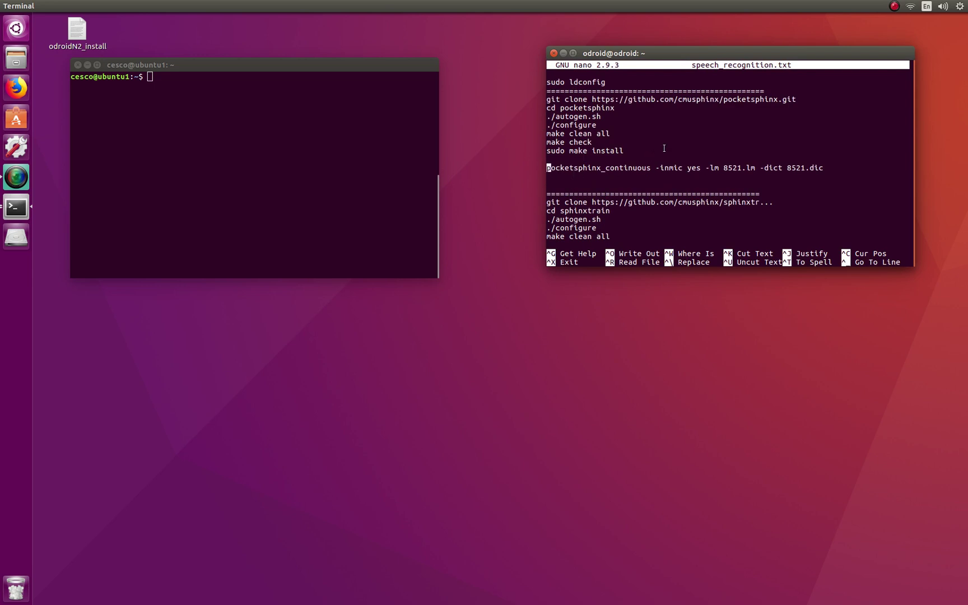
{"action": "left_click_drag", "start_coordinate": [823, 168], "coordinate": [547, 167]}
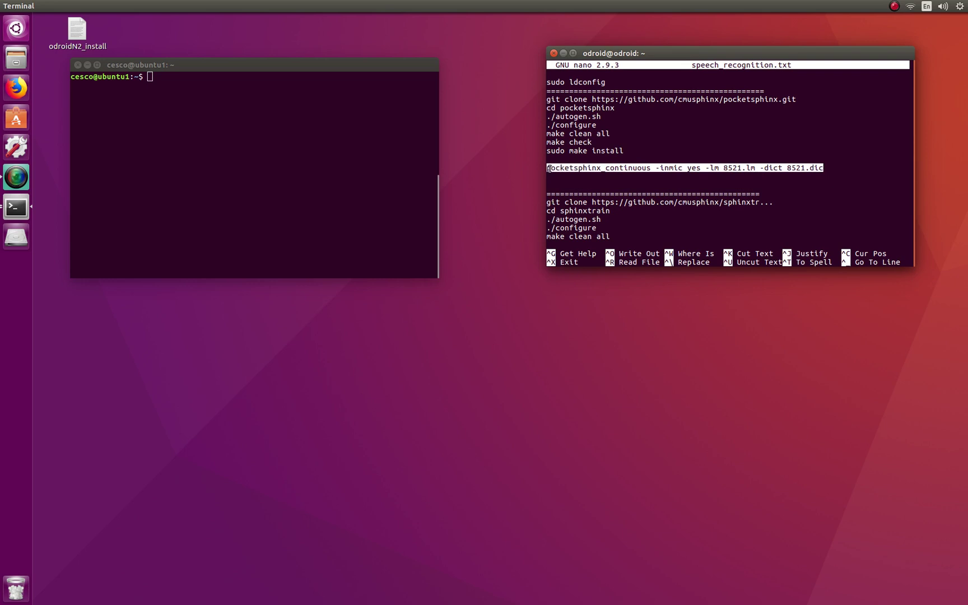
{"action": "right_click", "coordinate": [576, 167]}
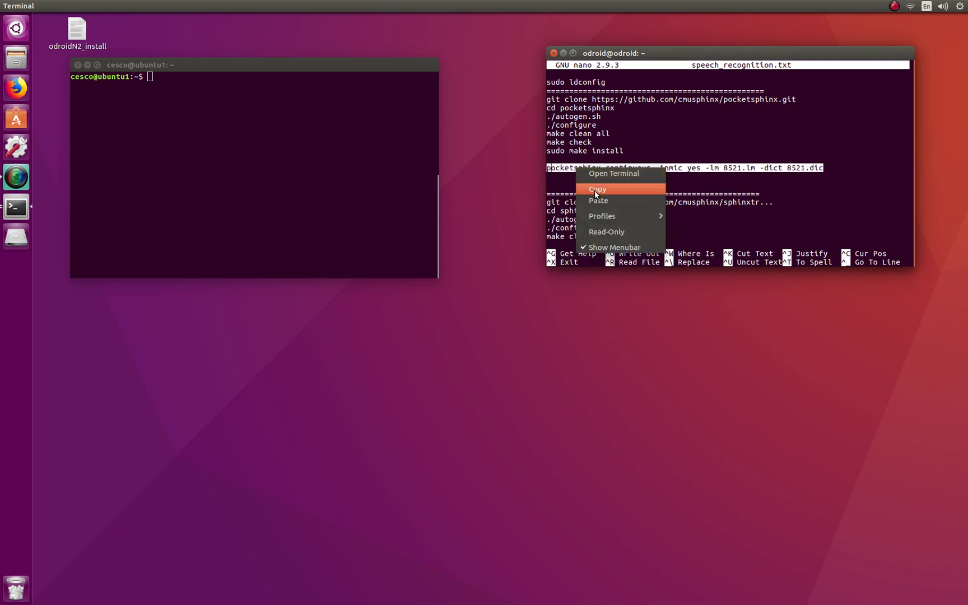
{"action": "left_click", "coordinate": [594, 191]}
{"action": "left_click", "coordinate": [638, 125]}
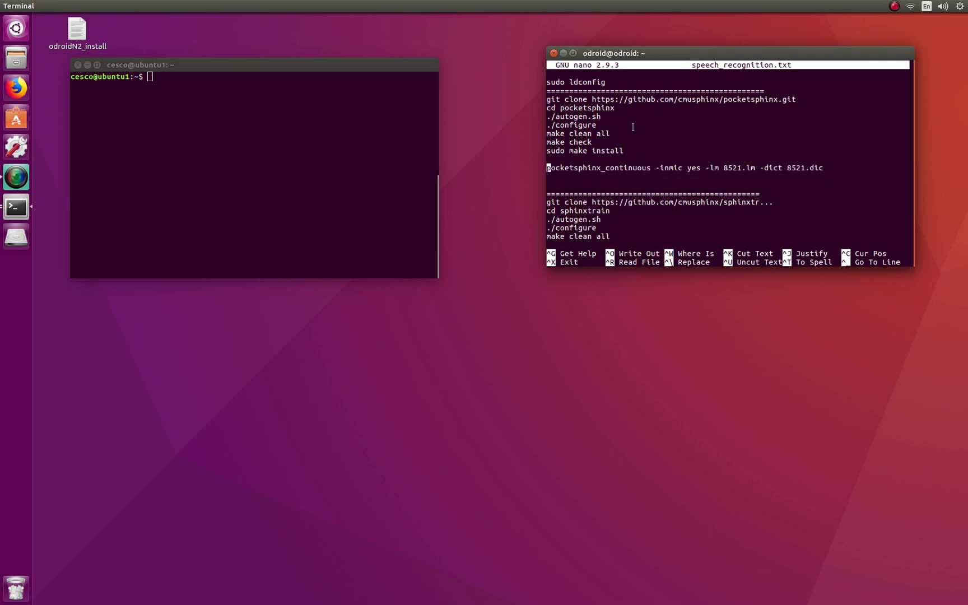
{"action": "key", "text": "ctrl+x"}
{"action": "type", "text": "cd"}
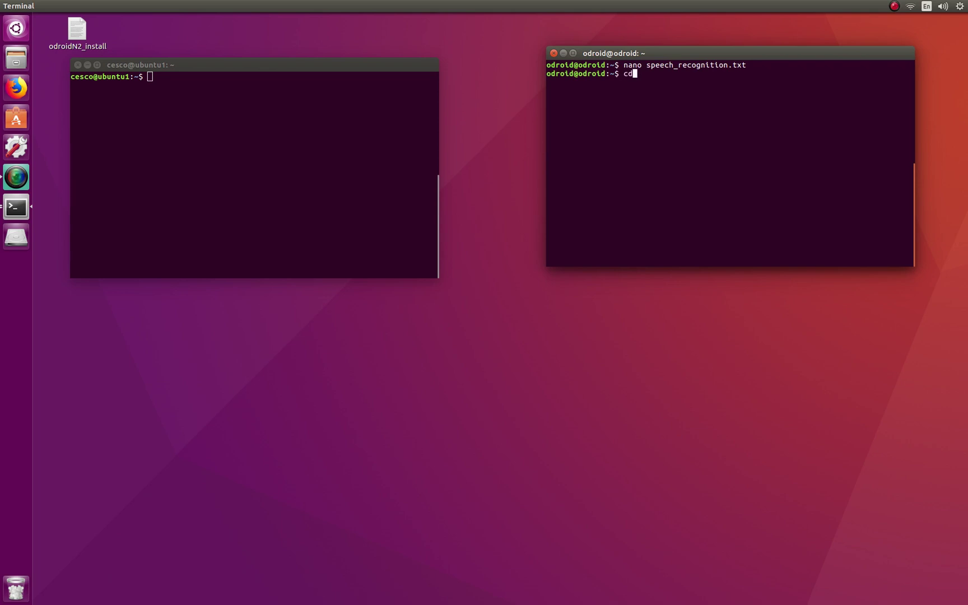
{"action": "type", "text": " speech_recognition"}
- Enter the speech_recognition folder, list its files, and paste the pocketsphinx_continuous command
{"action": "key", "text": "Return"}
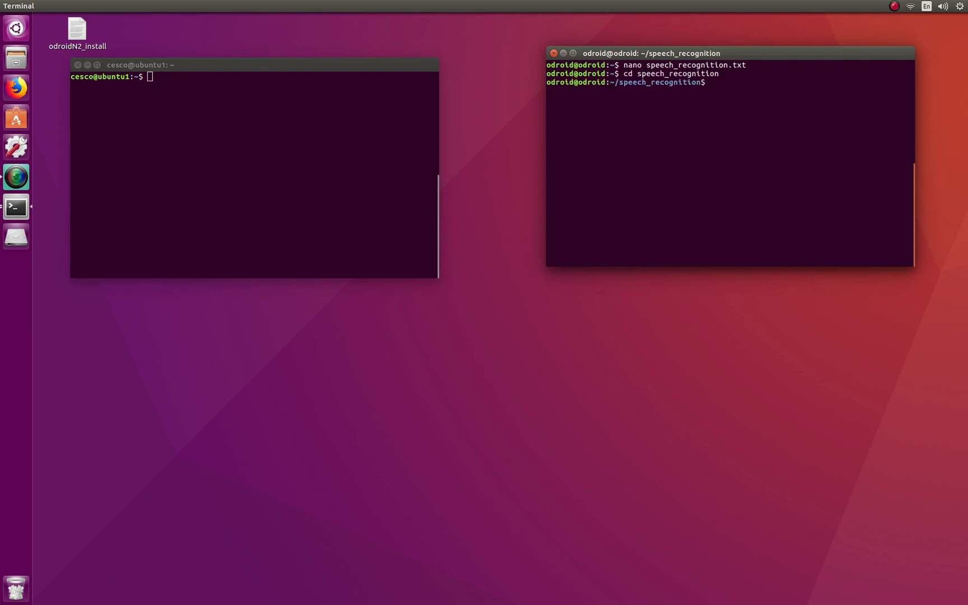
{"action": "type", "text": "ls"}
{"action": "key", "text": "Return"}
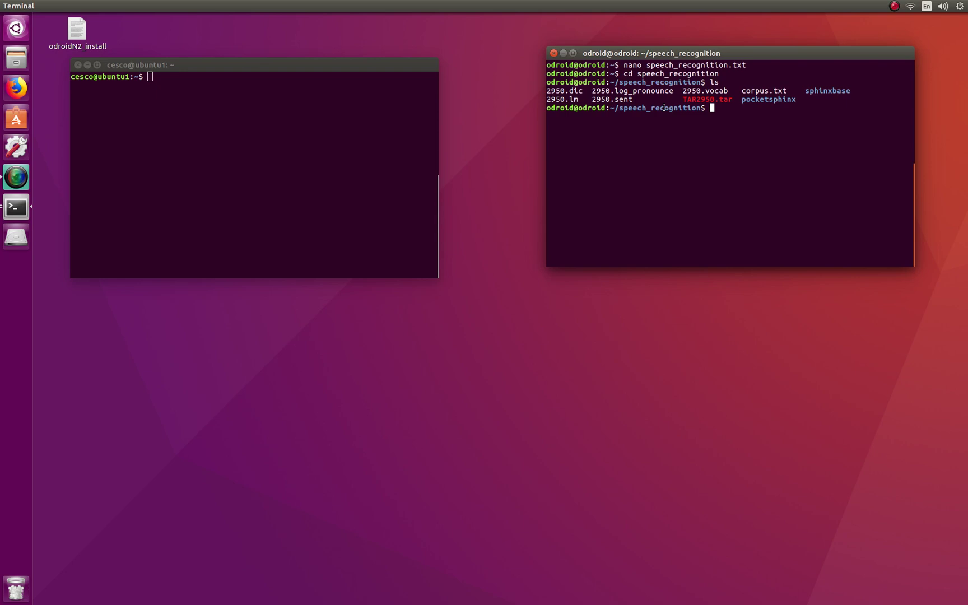
{"action": "right_click", "coordinate": [733, 112]}
{"action": "left_click", "coordinate": [749, 142]}
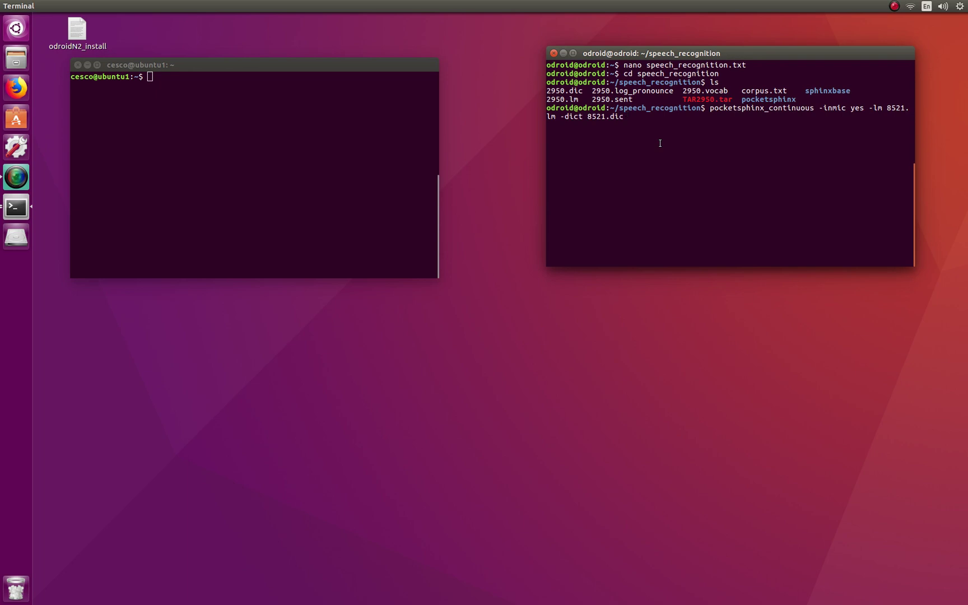
- Change 8521 to 2950 in the command's language model and dictionary file names
{"action": "key", "text": "Left"}
{"action": "key", "text": "Left"}
{"action": "key", "text": "Left"}
{"action": "key", "text": "Left"}
{"action": "key", "text": "Left"}
{"action": "key", "text": "Left"}
{"action": "key", "text": "Left"}
{"action": "key", "text": "Left"}
{"action": "key", "text": "Left"}
{"action": "key", "text": "Left"}
{"action": "key", "text": "Left"}
{"action": "key", "text": "Left"}
{"action": "key", "text": "Left"}
{"action": "key", "text": "Left"}
{"action": "key", "text": "Left"}
{"action": "key", "text": "Left"}
{"action": "key", "text": "Left"}
{"action": "key", "text": "Left"}
{"action": "key", "text": "Left"}
{"action": "key", "text": "Right"}
{"action": "key", "text": "BackSpace"}
{"action": "key", "text": "BackSpace"}
{"action": "key", "text": "BackSpace"}
{"action": "key", "text": "BackSpace"}
{"action": "type", "text": "295"}
{"action": "type", "text": "0"}
{"action": "key", "text": "Right"}
{"action": "key", "text": "Right"}
{"action": "key", "text": "Right"}
{"action": "key", "text": "Right"}
{"action": "key", "text": "Right"}
{"action": "key", "text": "Right"}
{"action": "key", "text": "Right"}
{"action": "key", "text": "Right"}
{"action": "key", "text": "Right"}
{"action": "key", "text": "Right"}
{"action": "key", "text": "Right"}
{"action": "key", "text": "Right"}
{"action": "key", "text": "Right"}
{"action": "key", "text": "BackSpace"}
{"action": "key", "text": "BackSpace"}
{"action": "key", "text": "BackSpace"}
{"action": "key", "text": "BackSpace"}
{"action": "type", "text": "2950"}
{"action": "key", "text": "Right"}
{"action": "key", "text": "Right"}
{"action": "key", "text": "Right"}
- Run the edited command, highlight its 'Failed to open audio device' error, and focus the left terminal
{"action": "key", "text": "Return"}
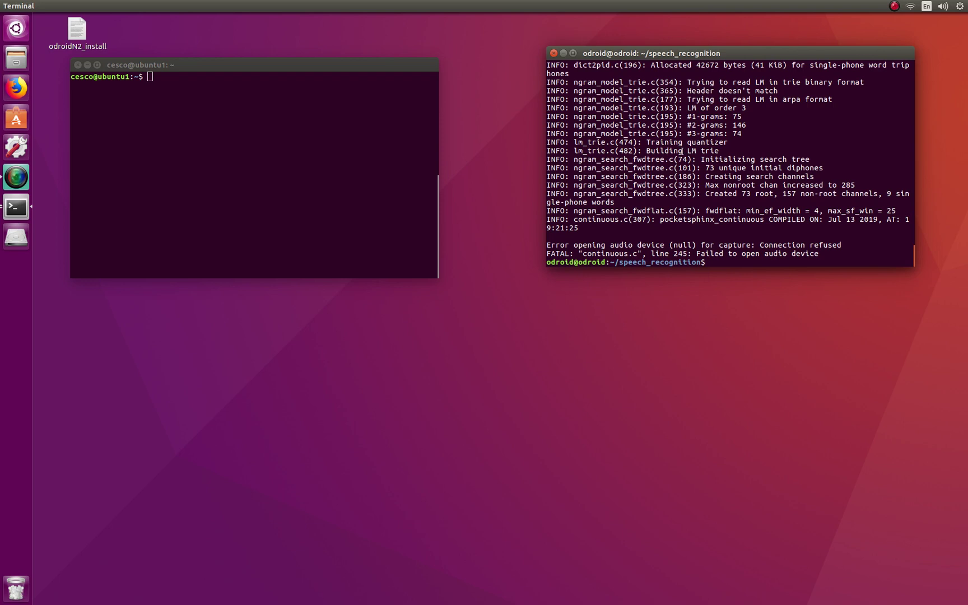
{"action": "mouse_move", "coordinate": [695, 253]}
{"action": "left_mouse_down"}
{"action": "mouse_move", "coordinate": [827, 256]}
{"action": "mouse_move", "coordinate": [819, 255]}
{"action": "left_mouse_up"}
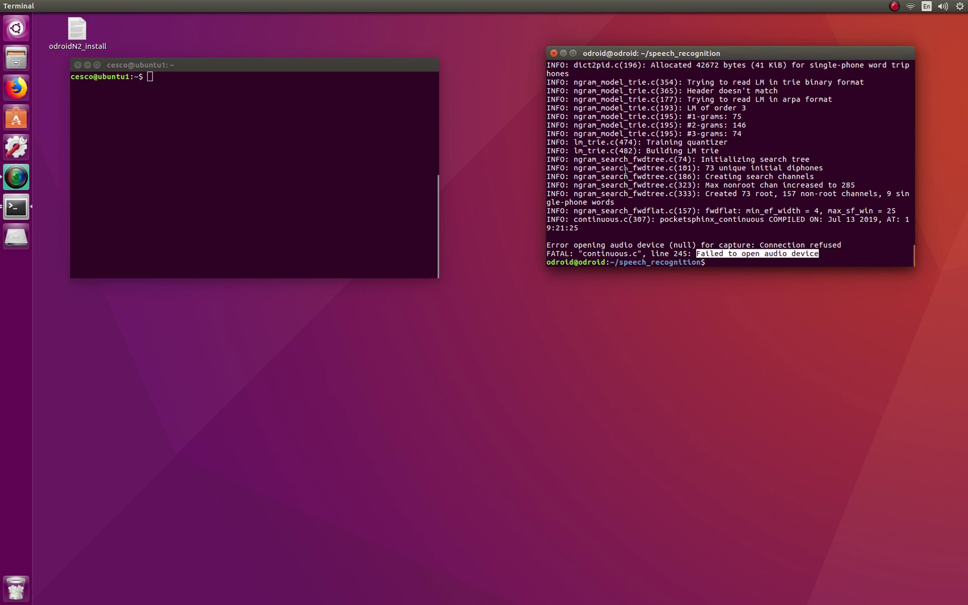
{"action": "left_click", "coordinate": [333, 180]}
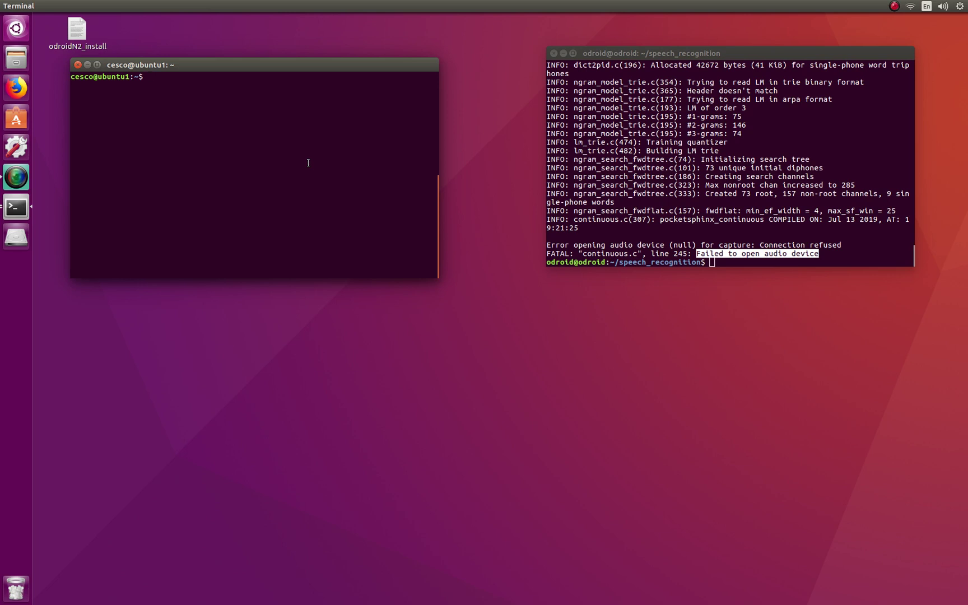
{"action": "type", "text": "ssh -X odroid@192.168.1.37"}
- Rerun mplayer on ../my_video-4.mkv and, after it fails, list the home folder's files
{"action": "key", "text": "Up"}
{"action": "key", "text": "Up"}
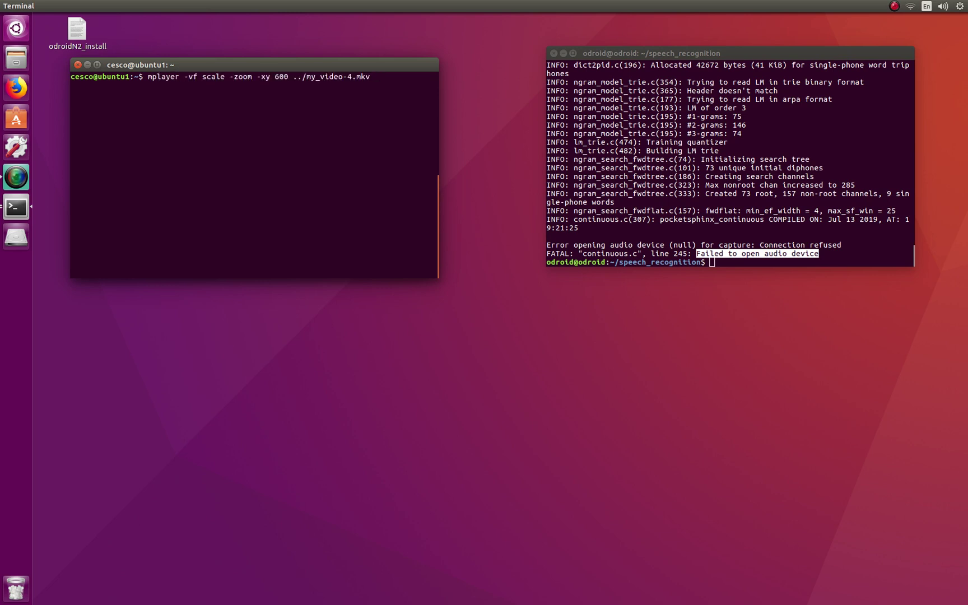
{"action": "key", "text": "Return"}
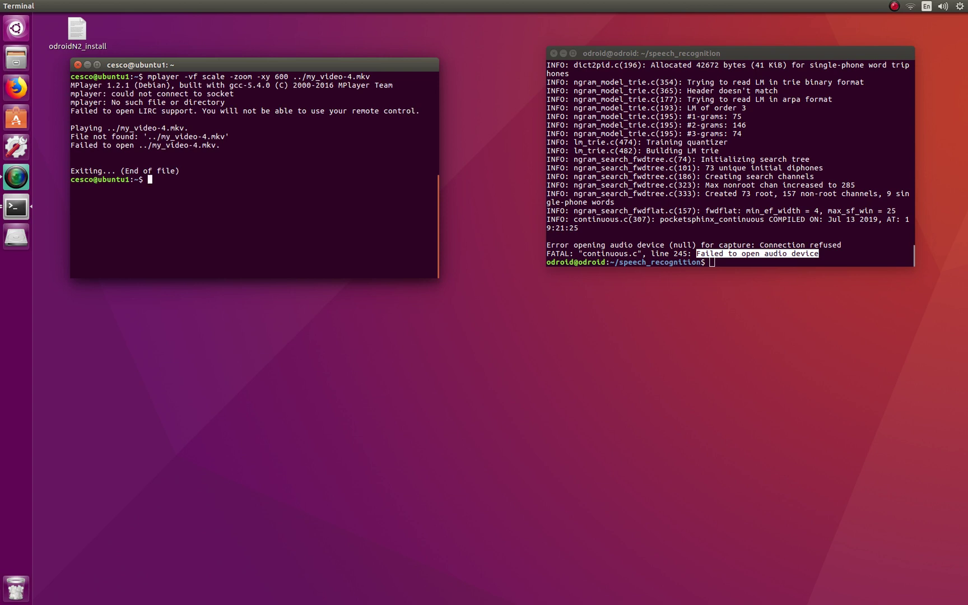
{"action": "type", "text": "ls"}
{"action": "key", "text": "Return"}
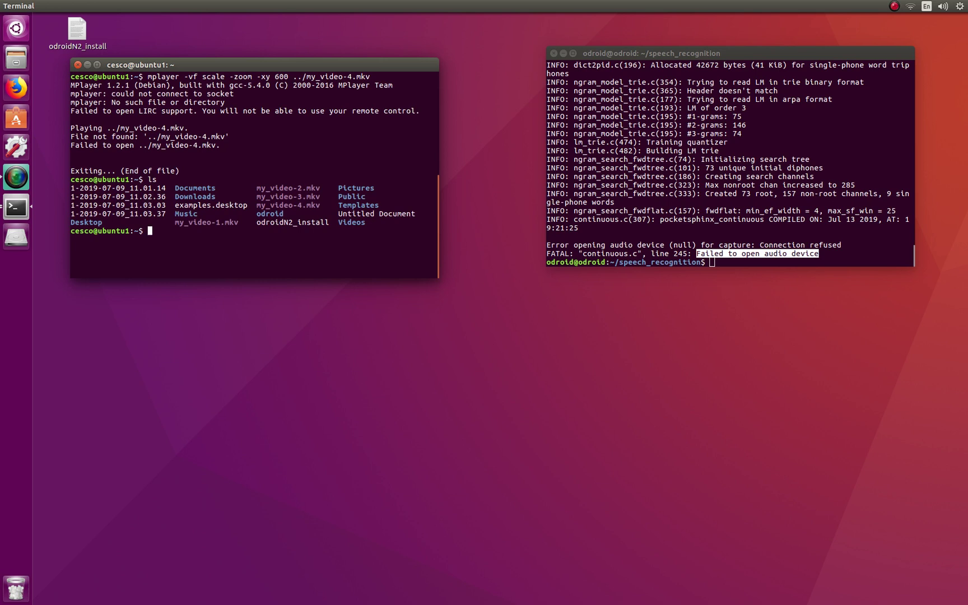
{"action": "type", "text": "ls"}
- Drop the '../' prefix from the recalled command and play my_video-4.mkv from the current folder
{"action": "key", "text": "Up"}
{"action": "key", "text": "Up"}
{"action": "key", "text": "Left"}
{"action": "key", "text": "Left"}
{"action": "key", "text": "Left"}
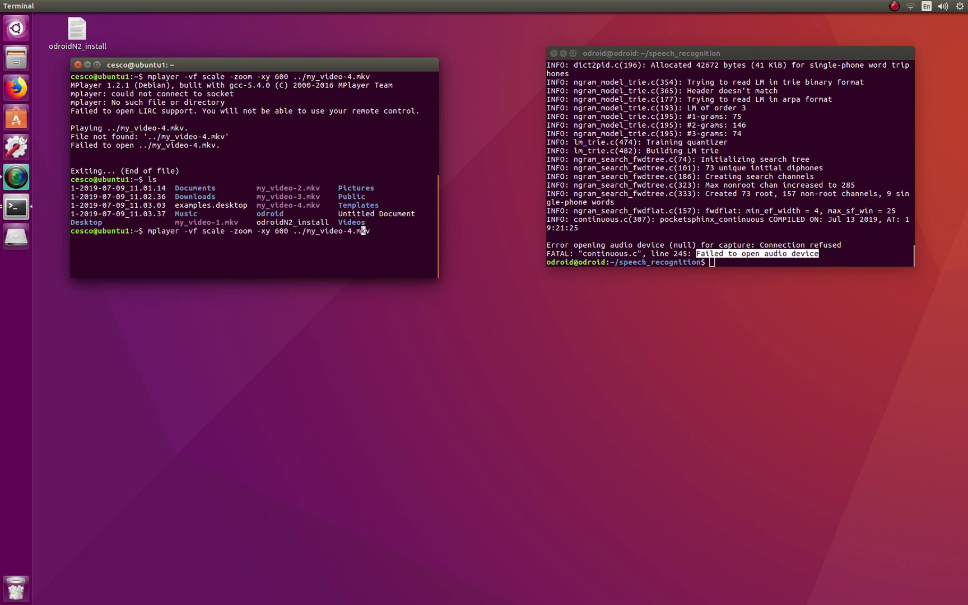
{"action": "key", "text": "Left"}
{"action": "key", "text": "BackSpace"}
{"action": "key", "text": "BackSpace"}
{"action": "key", "text": "BackSpace"}
{"action": "key", "text": "Return"}
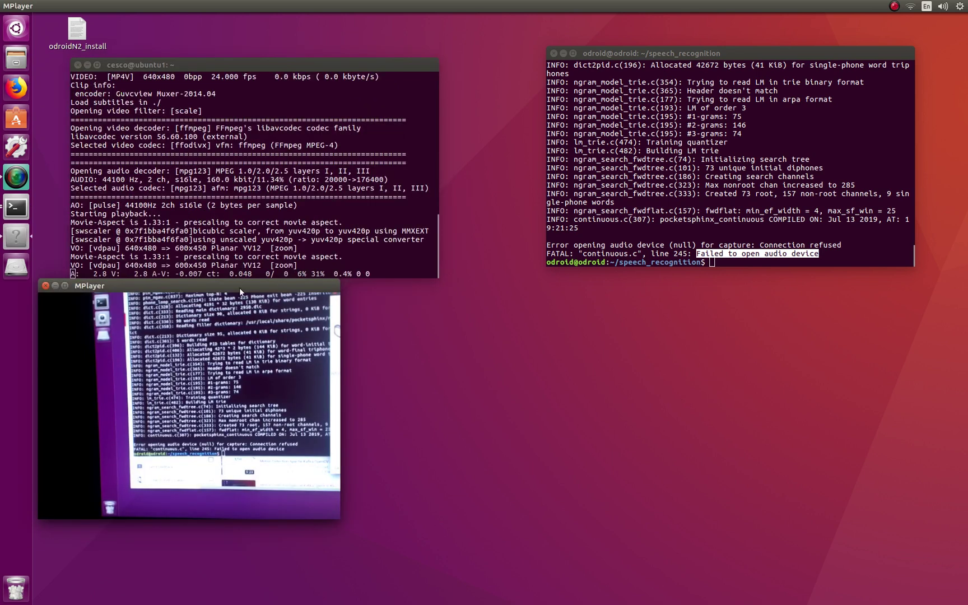
- Move the MPlayer window toward the centre and minimize the local terminal
{"action": "mouse_move", "coordinate": [253, 287]}
{"action": "left_mouse_down"}
{"action": "mouse_move", "coordinate": [527, 230]}
{"action": "mouse_move", "coordinate": [530, 240]}
{"action": "left_mouse_up"}
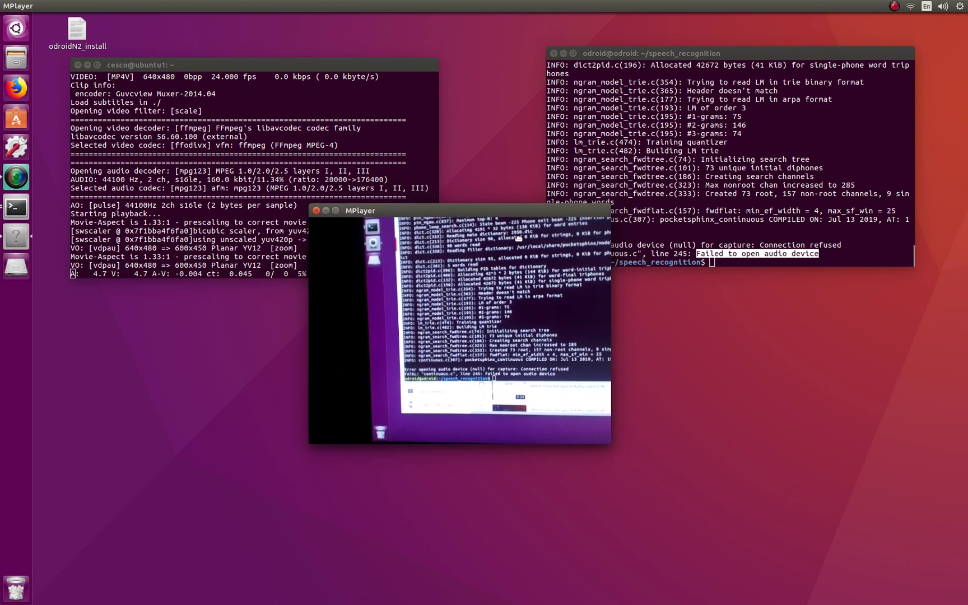
{"action": "left_click", "coordinate": [205, 65]}
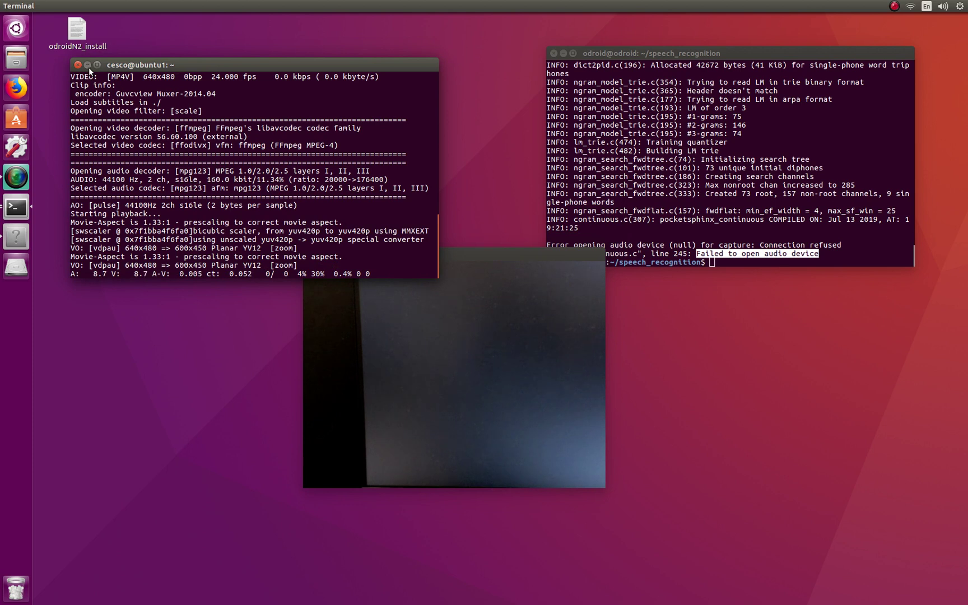
{"action": "left_click", "coordinate": [88, 67]}
{"action": "left_click_drag", "start_coordinate": [438, 257], "coordinate": [312, 118]}
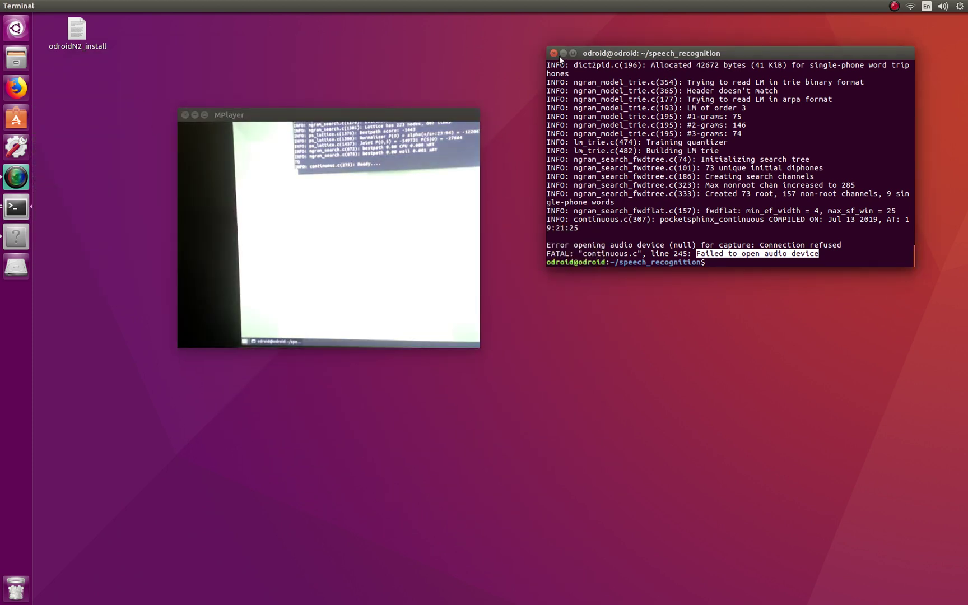
- Minimize the odroid terminal and shift the video window lower on screen
{"action": "left_click_drag", "start_coordinate": [658, 56], "coordinate": [503, 87]}
{"action": "left_click", "coordinate": [403, 84]}
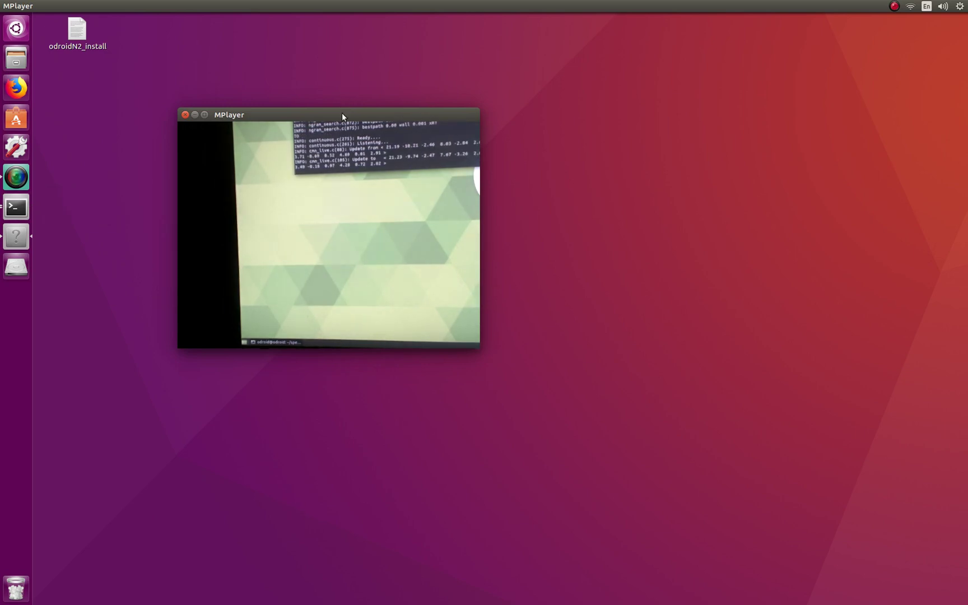
{"action": "left_click_drag", "start_coordinate": [342, 113], "coordinate": [326, 186]}
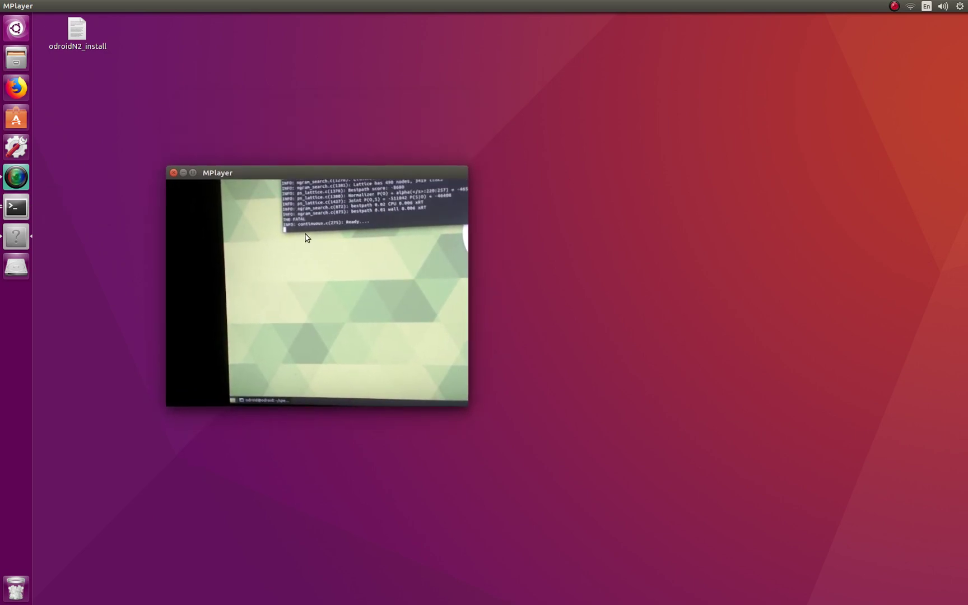